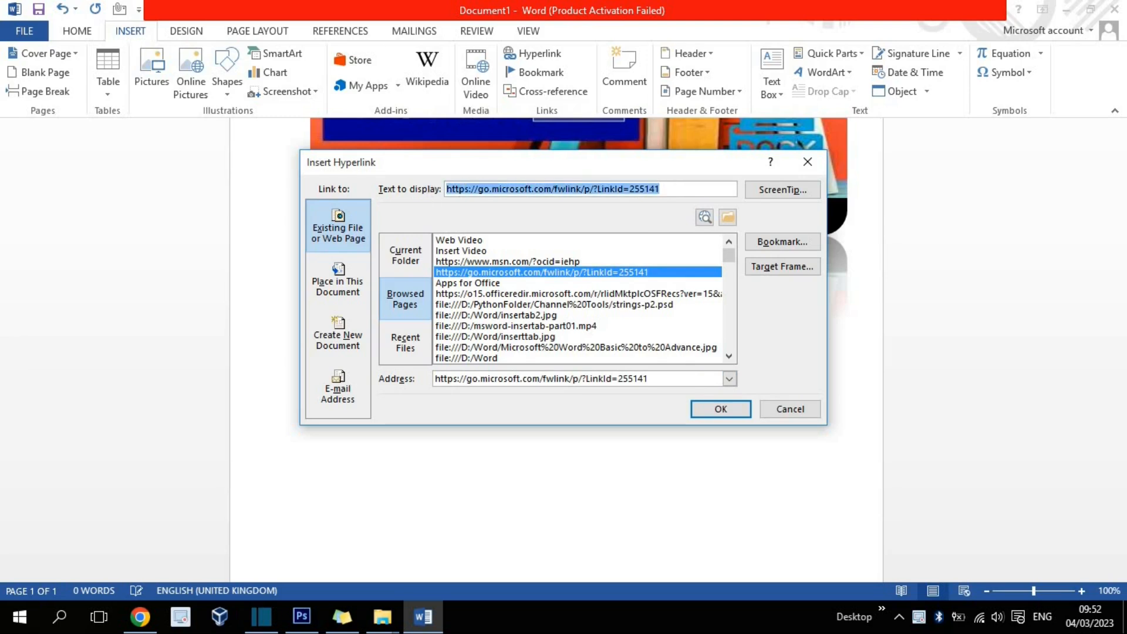
type("Click Here to See webpage")
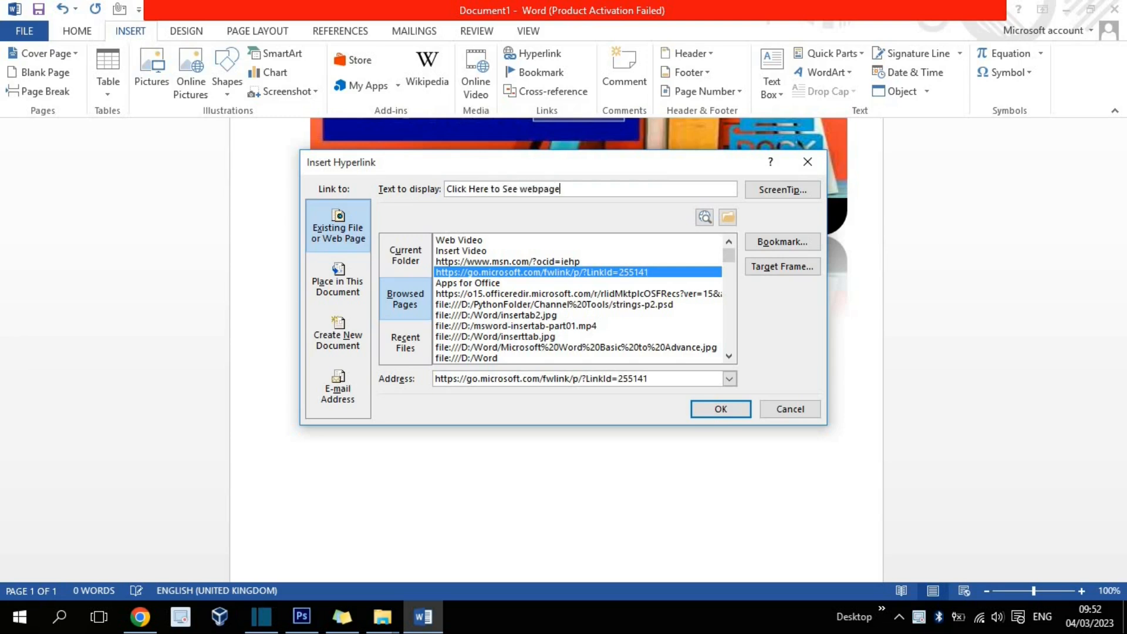
left_click(722, 410)
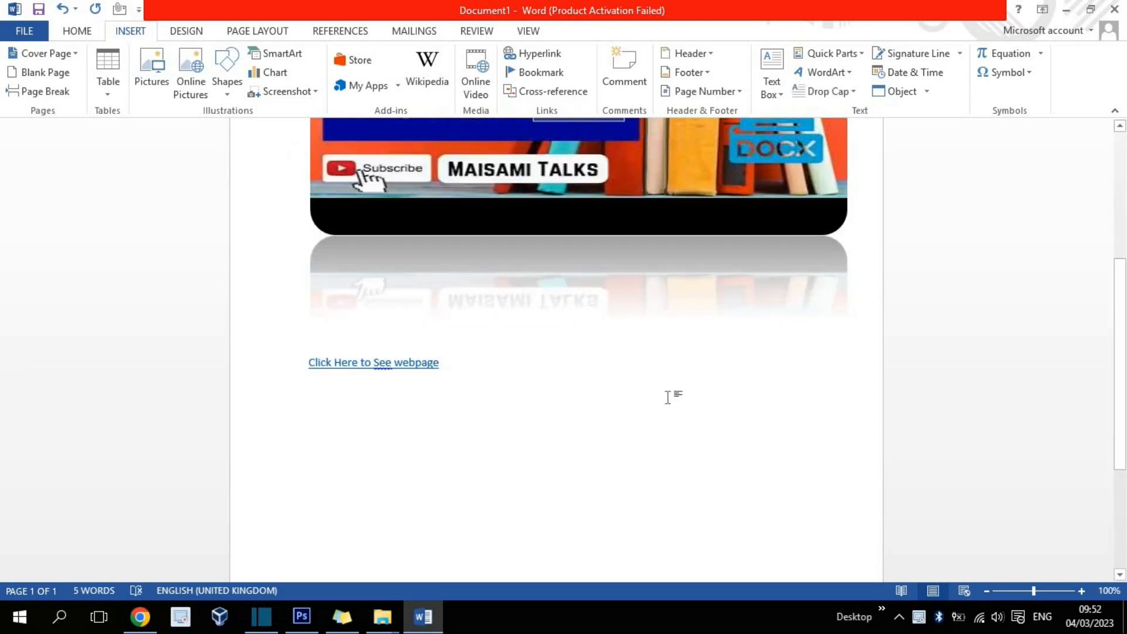
key("Return")
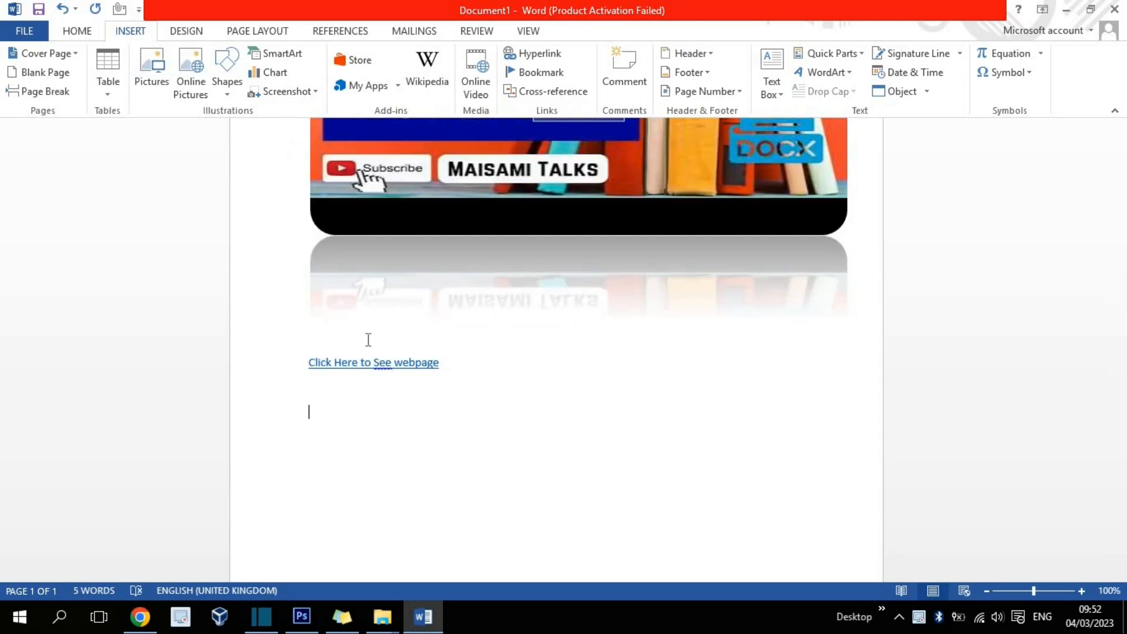
Step: Follow the "Click Here to See webpage" link to check its page in the browser, and return to the Word document
mouse_move(414, 365)
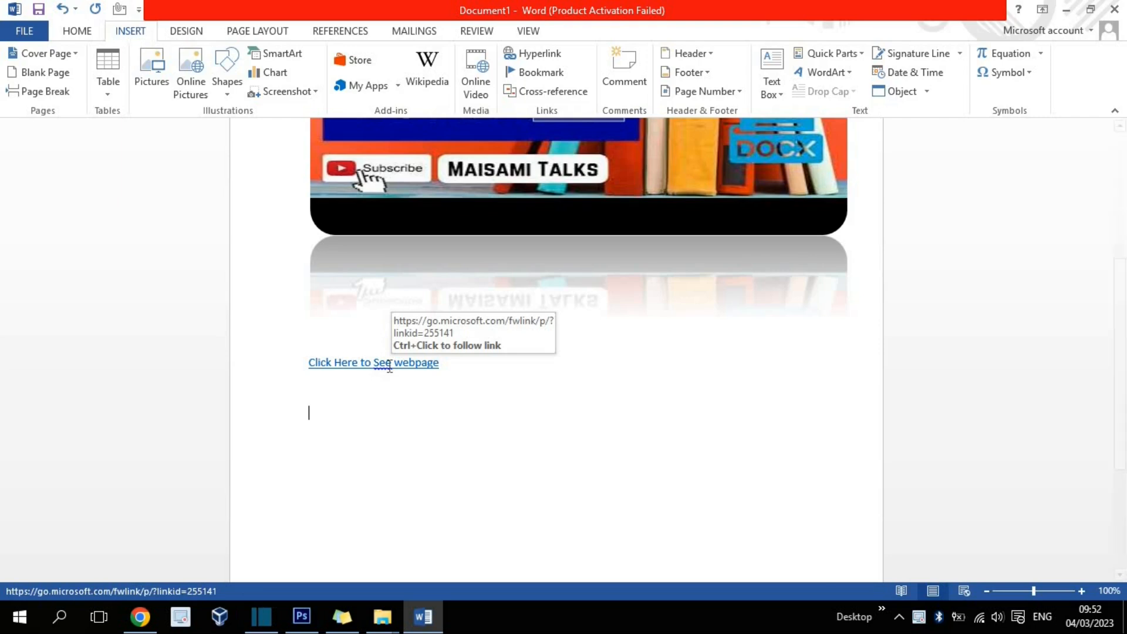
left_click(388, 365, "ctrl")
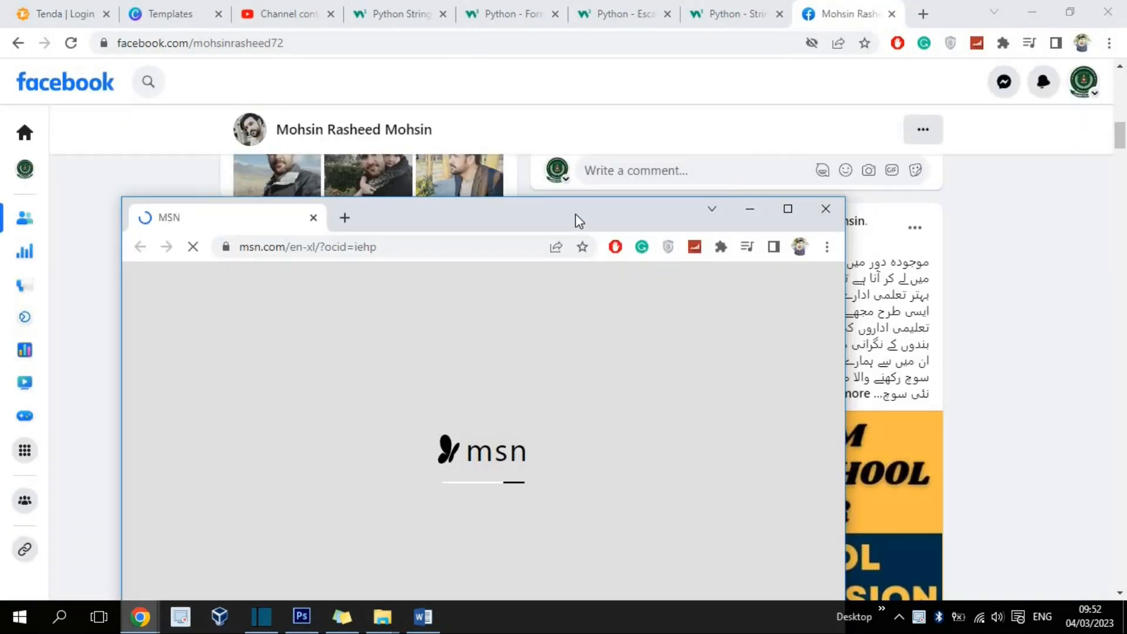
double_click(575, 218)
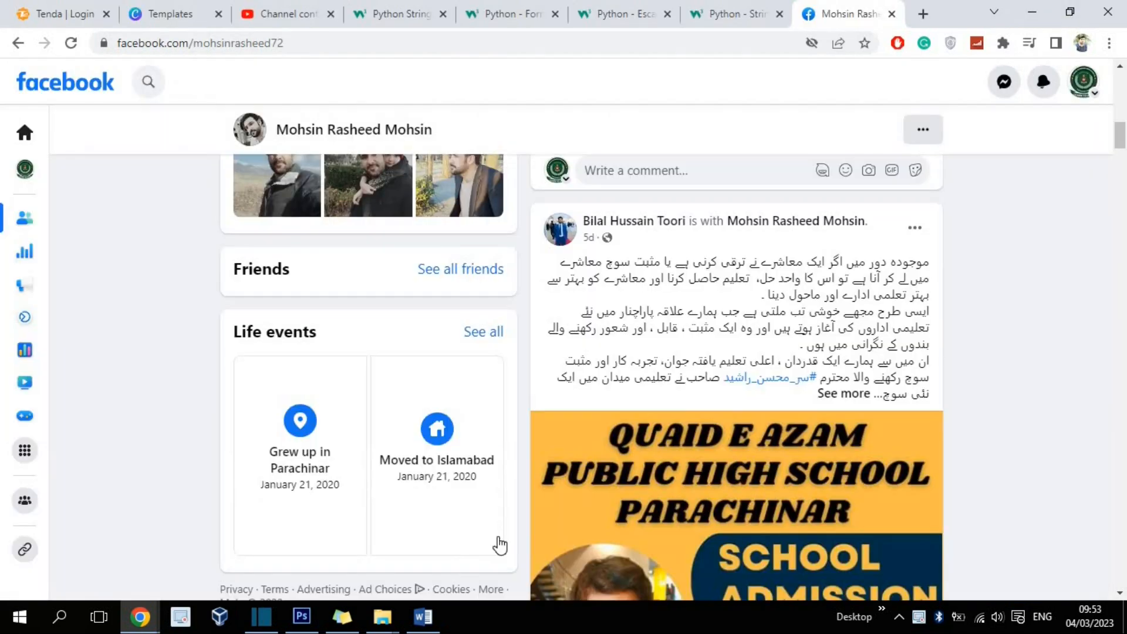
left_click(422, 616)
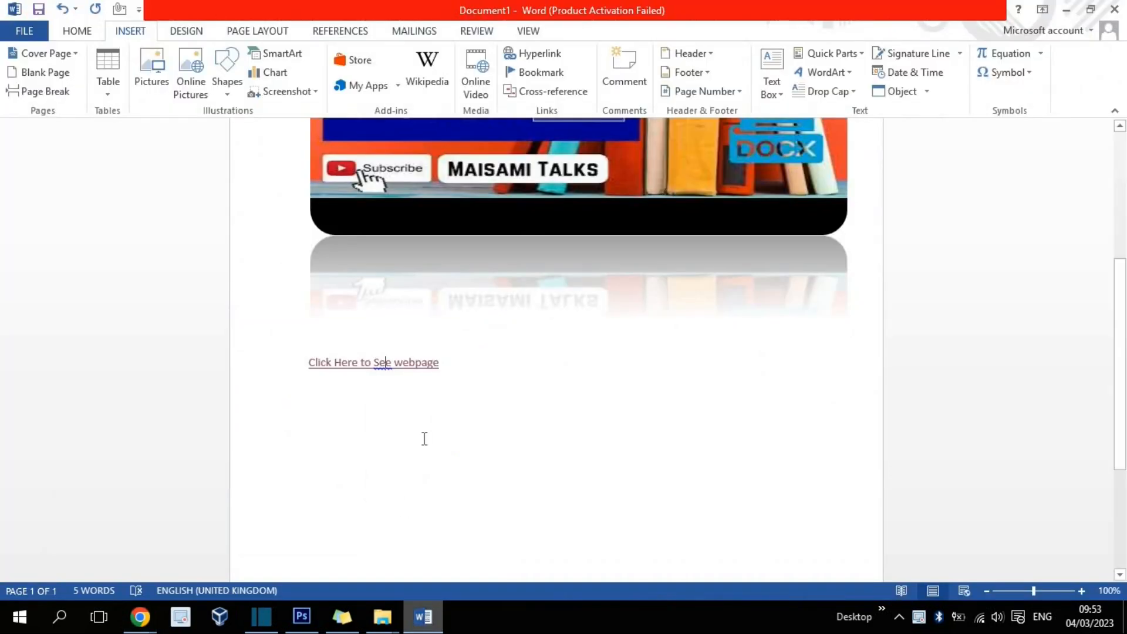
mouse_move(411, 364)
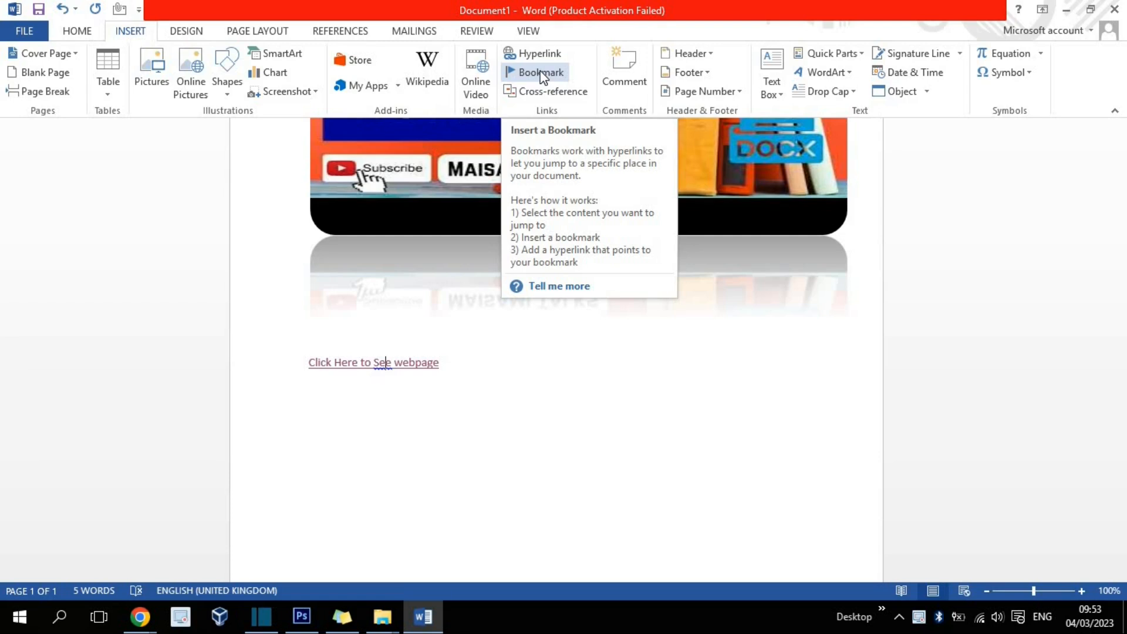
Step: Add the line "Dummy text" a few lines below the webpage link
left_click(477, 372)
key("Return")
key("Return")
key("Return")
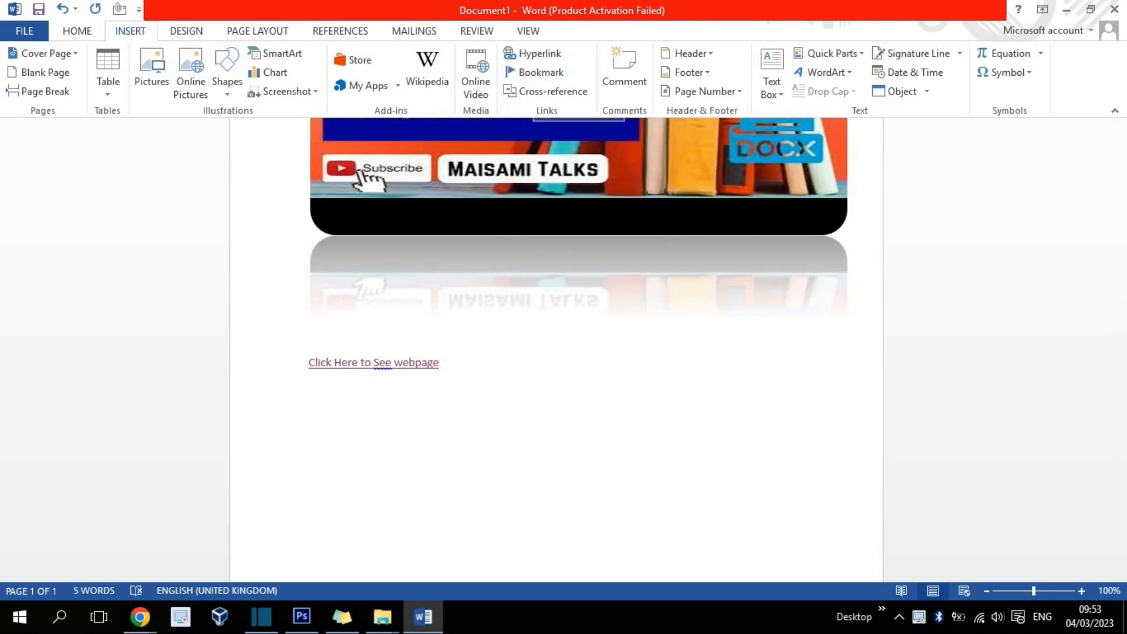
type("dummy text")
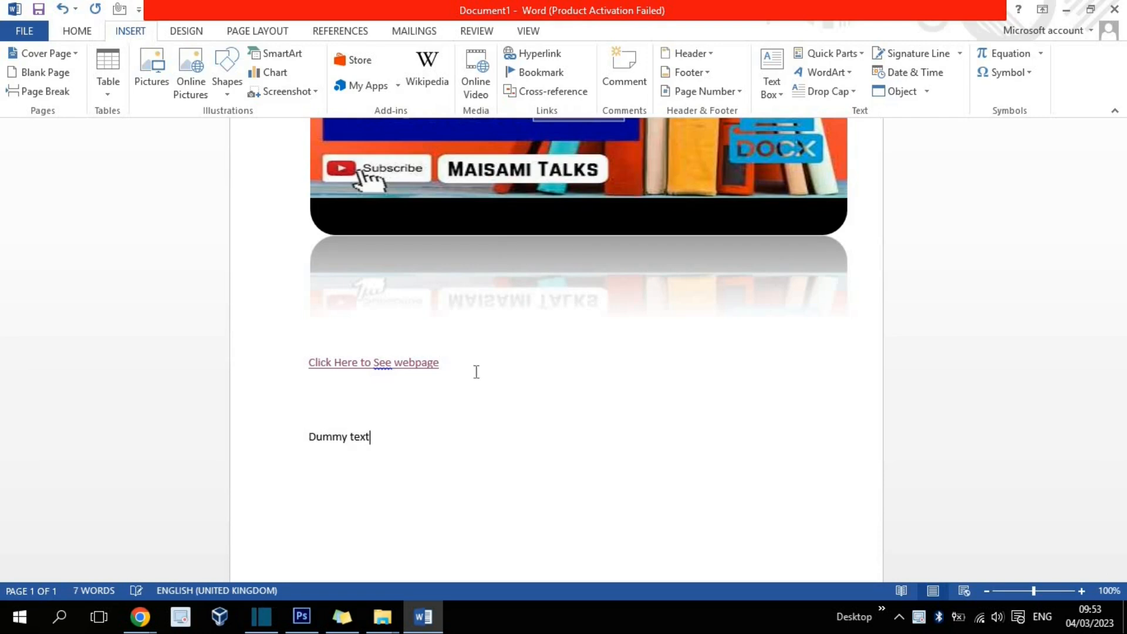
Step: Attach a comment reading "Please add the pother test" to the word "text" in the dummy line
left_click(639, 80)
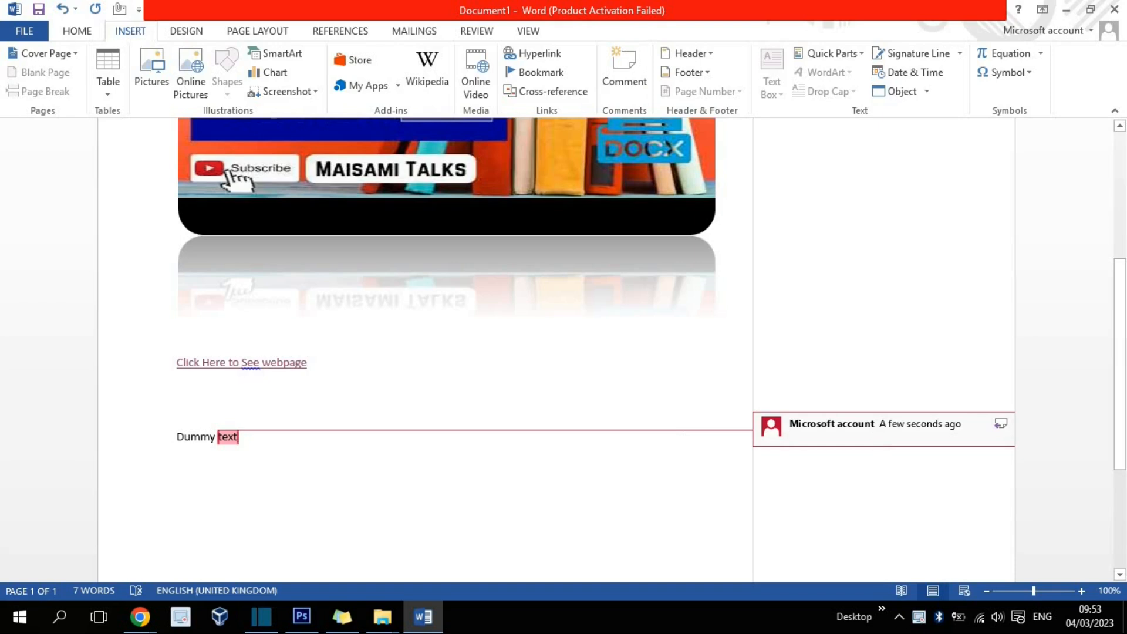
type("Please add")
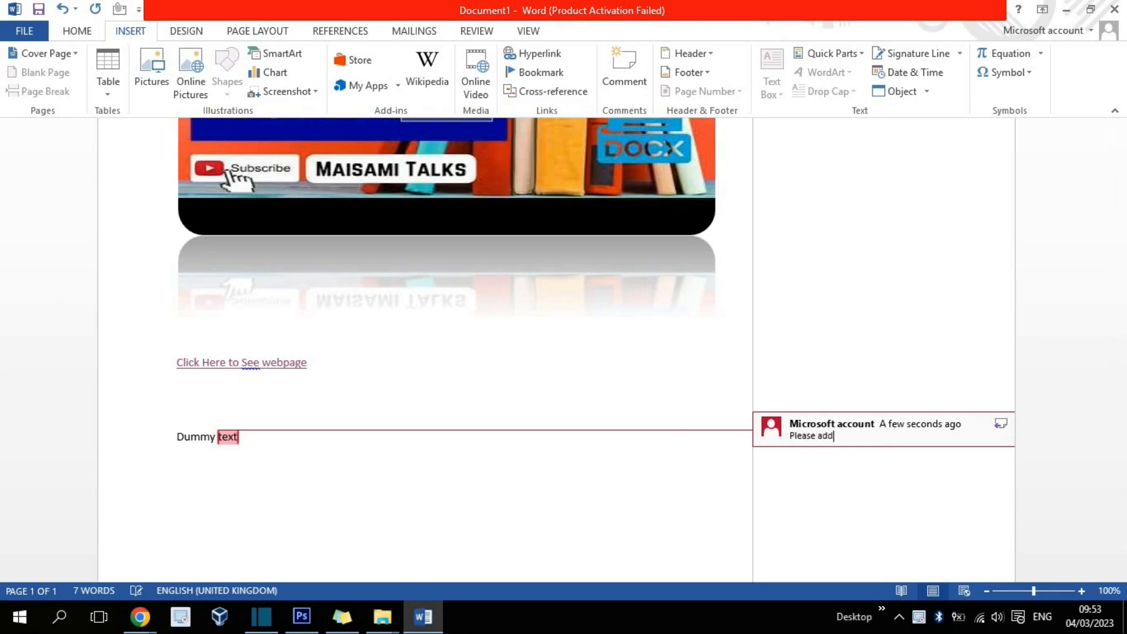
type(" the pother test")
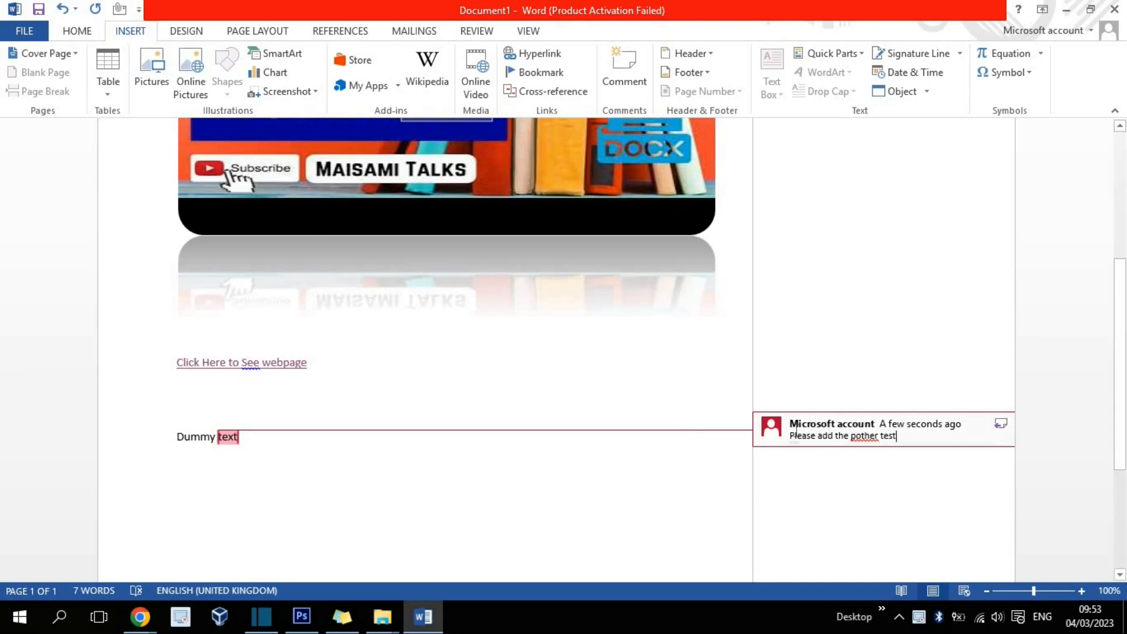
left_click(301, 470)
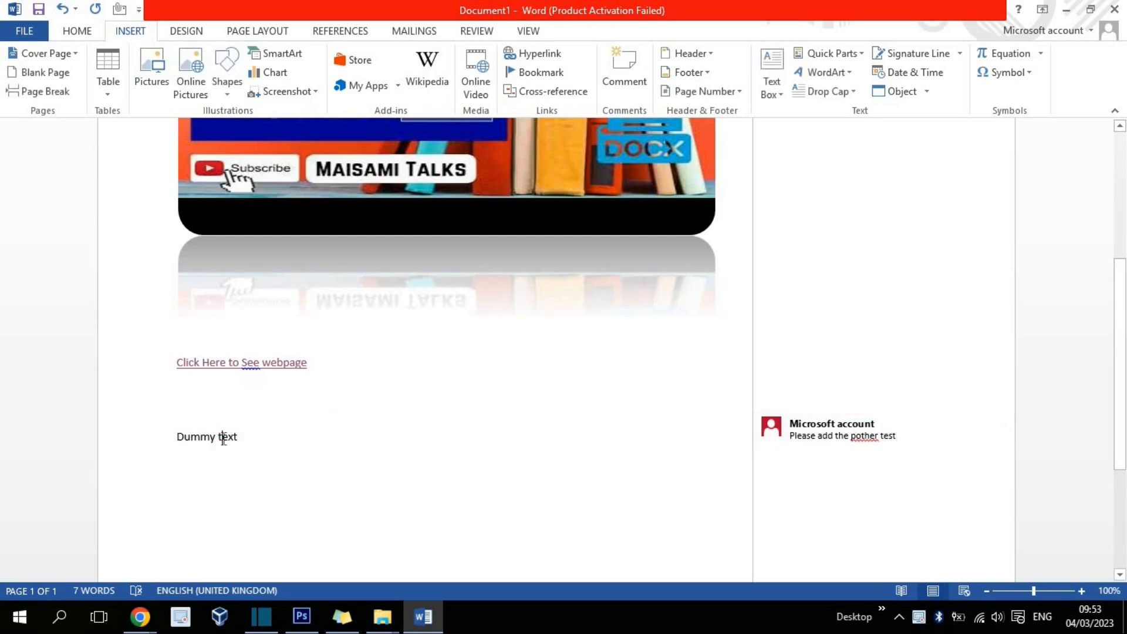
left_click(834, 434)
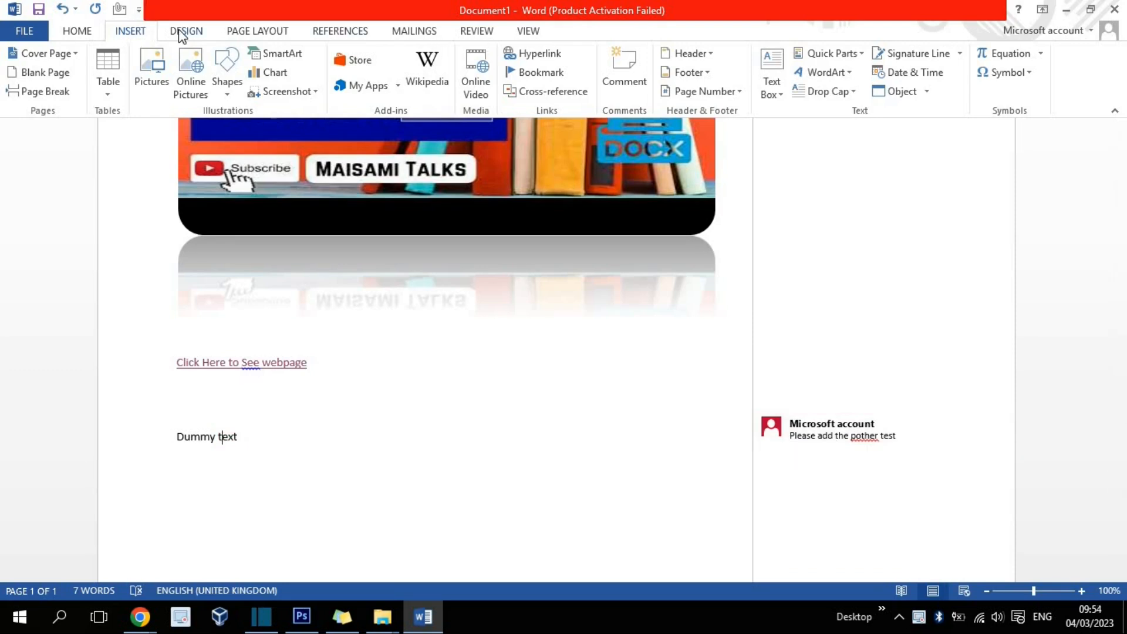
Step: Undo the comment added to the dummy line
key("ctrl+z")
key("ctrl+z")
key("ctrl+z")
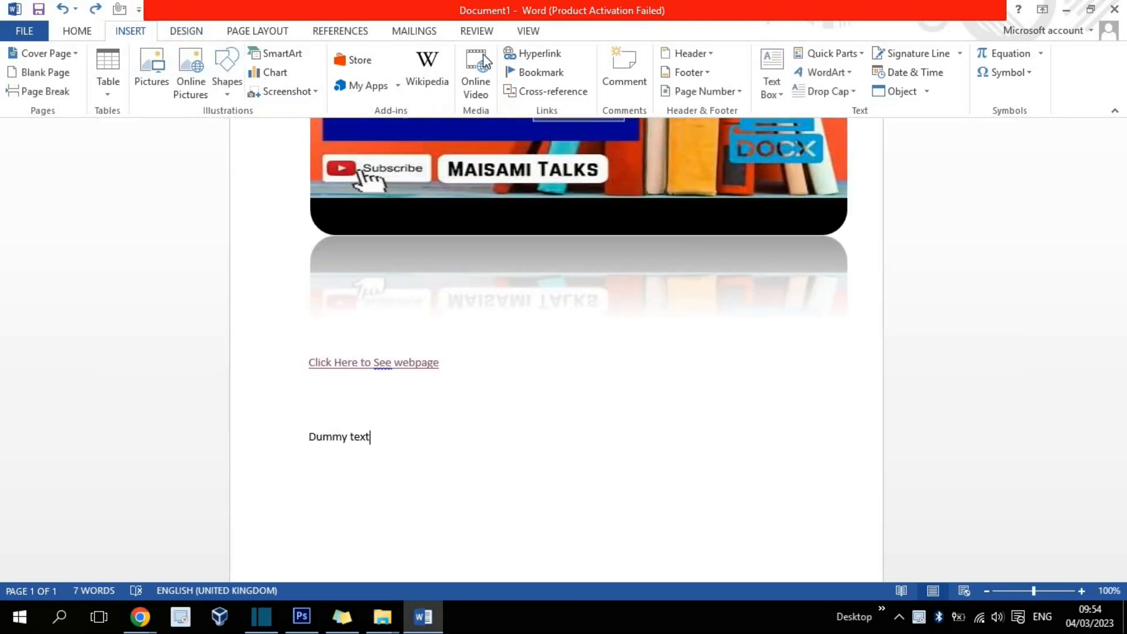
Step: Insert a Blank (Three Columns) header and fill its columns with "Video 1", "Document file" and "MS Word"
left_click(710, 55)
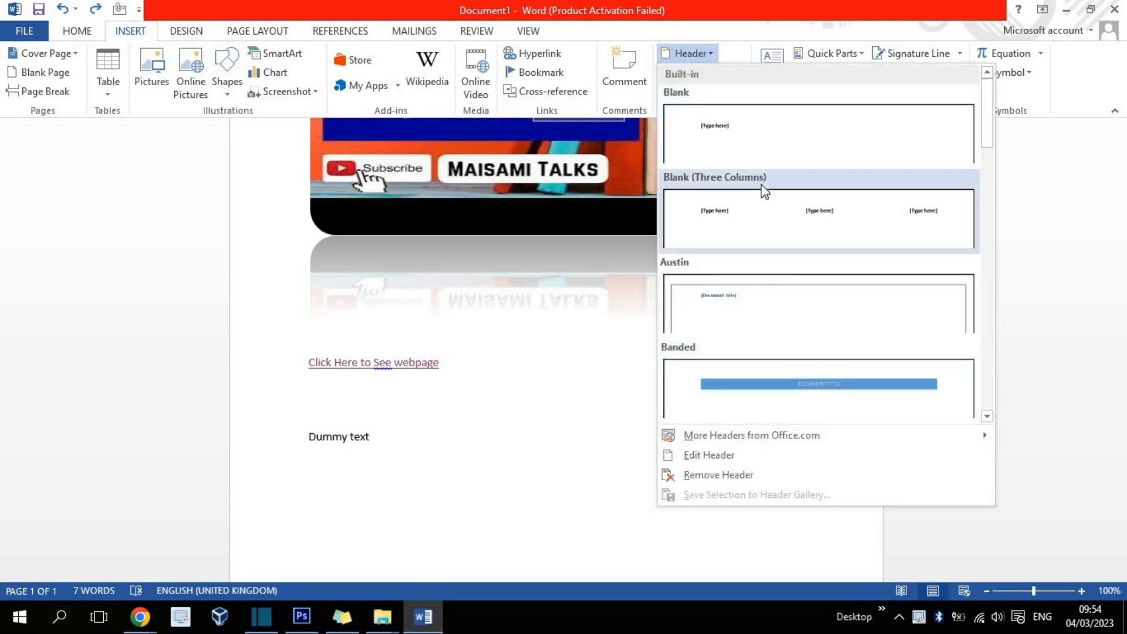
left_click(786, 213)
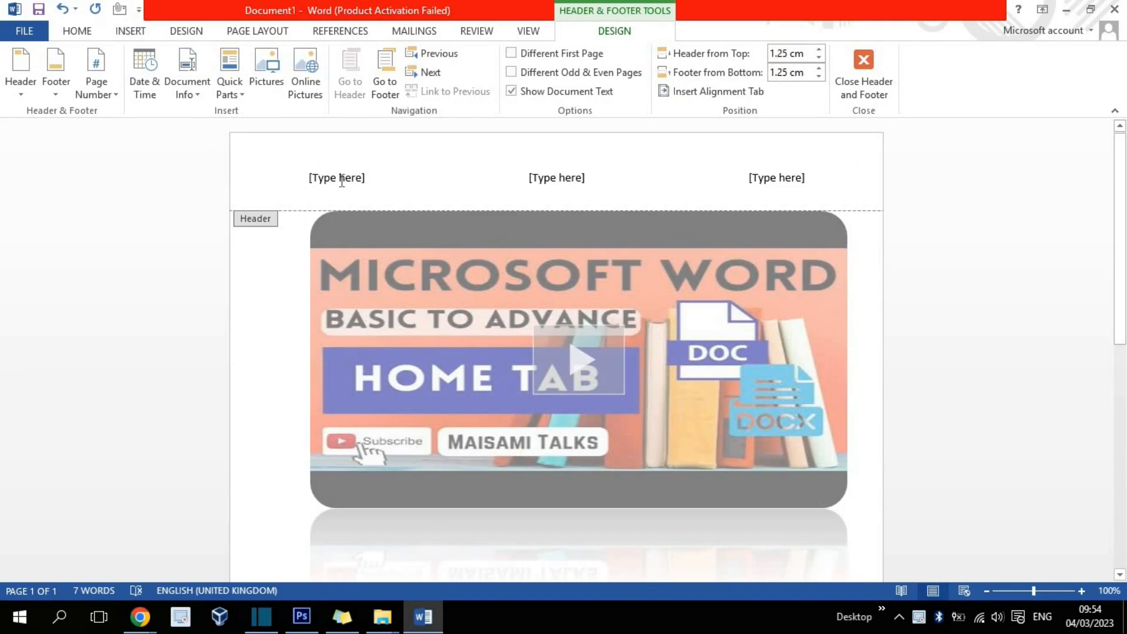
left_click(342, 179)
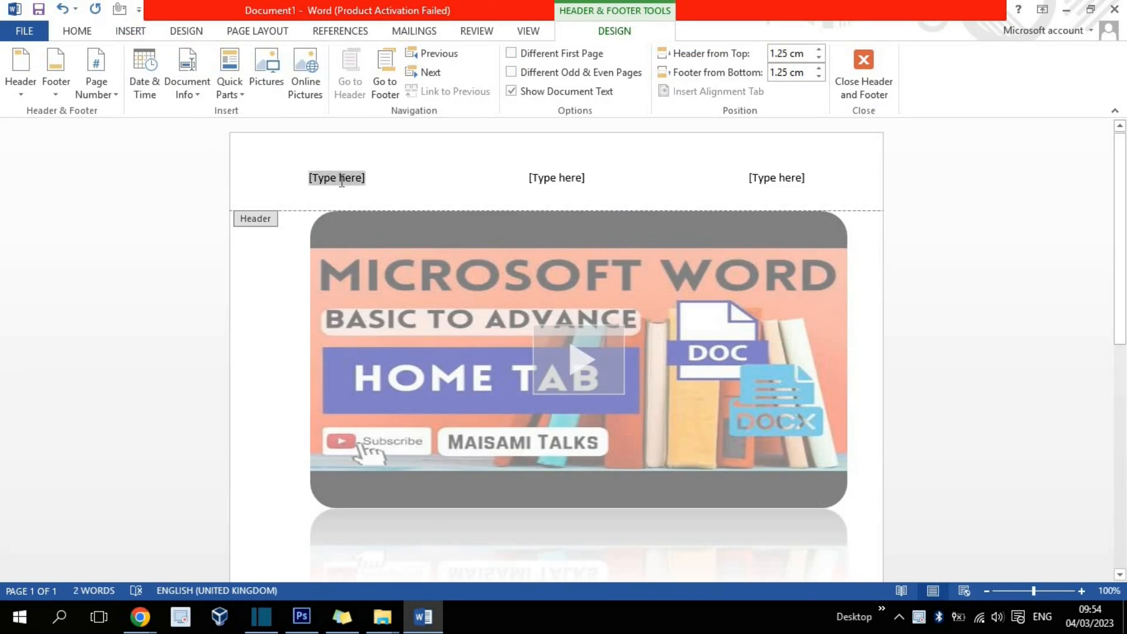
type("Video 1")
key("Tab")
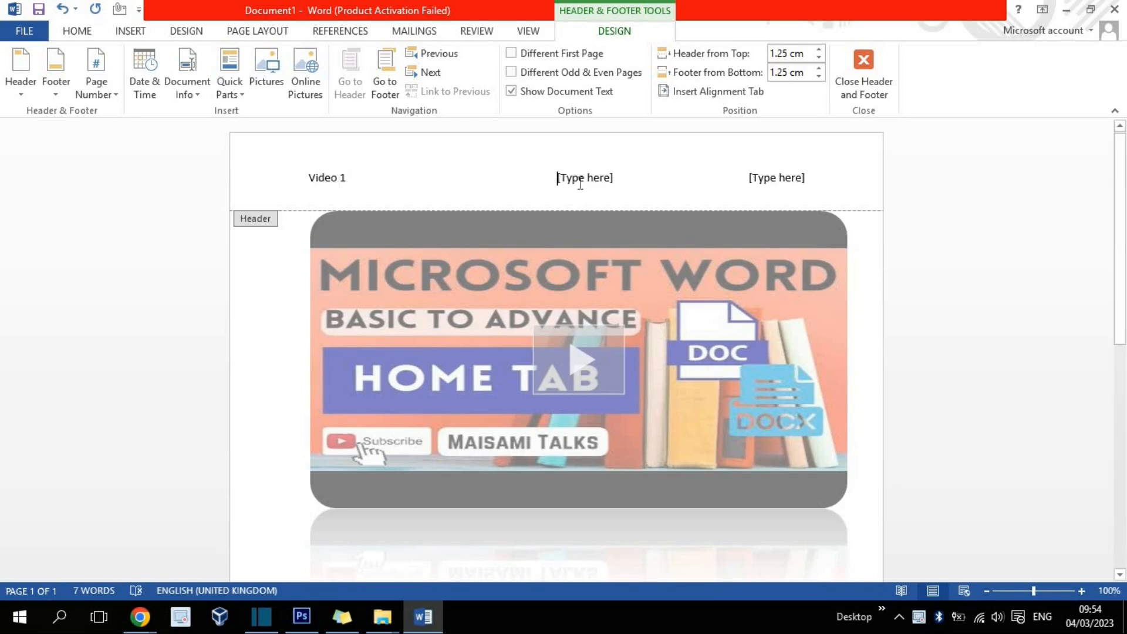
left_click(582, 187)
type("Document file")
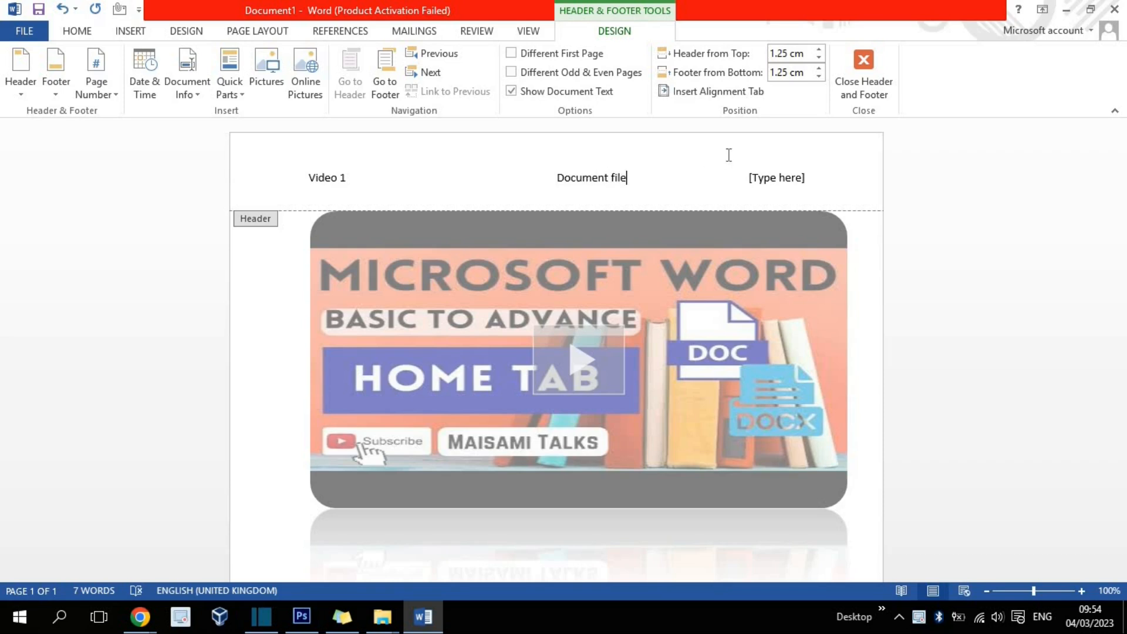
left_click(790, 177)
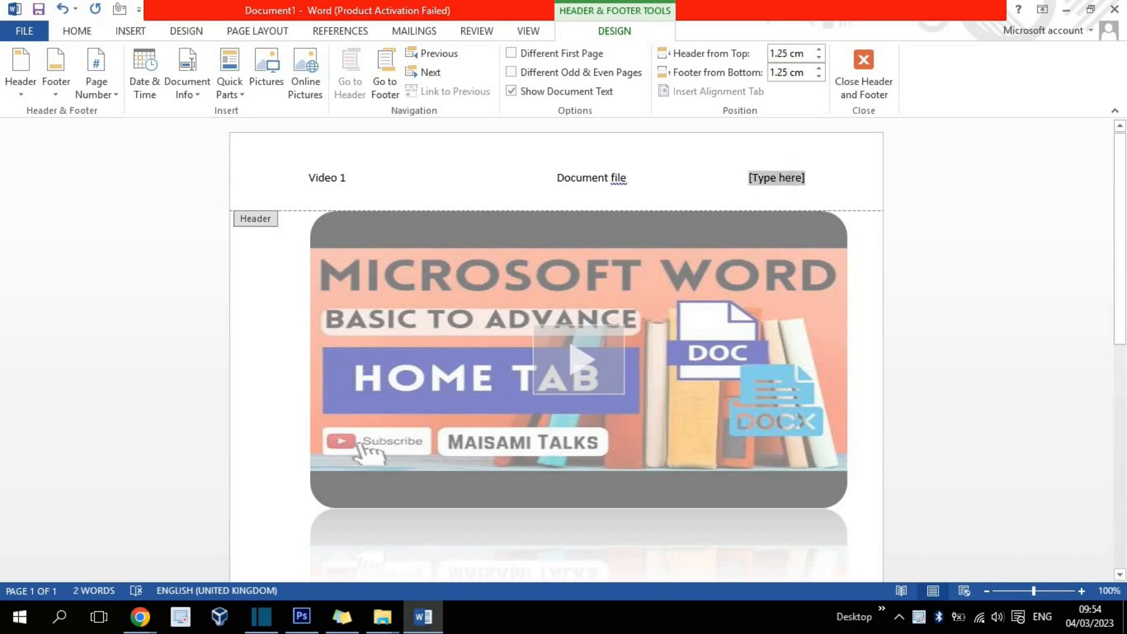
type("MS Word")
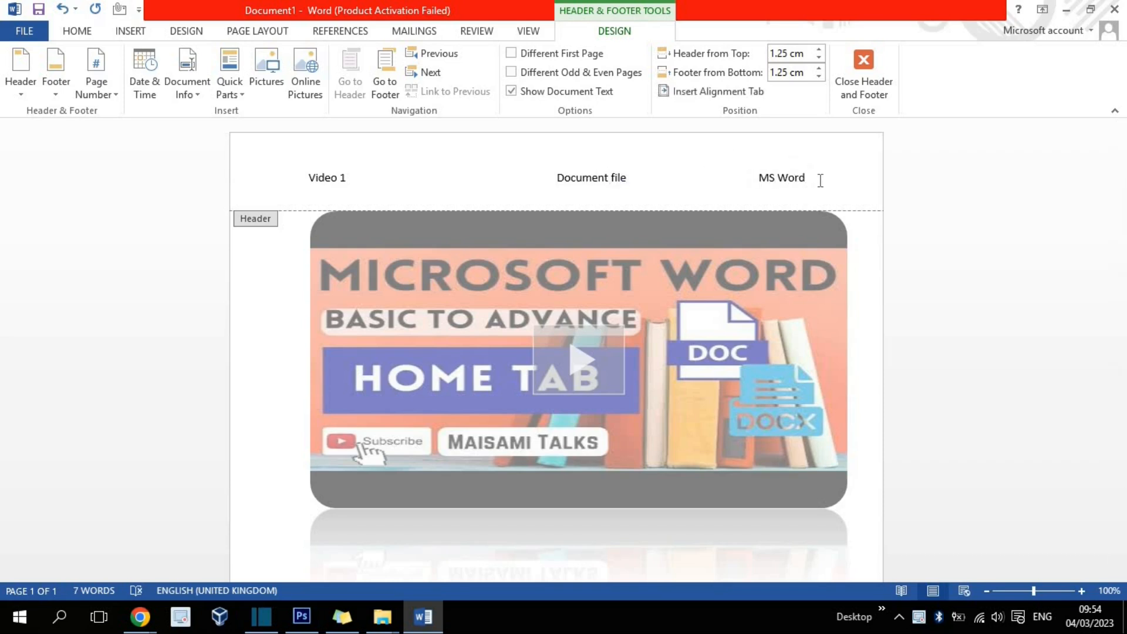
Step: Leave header editing, add page breaks below the dummy text until the document has six pages, and check the header across them
left_click_drag(1121, 201, 1124, 483)
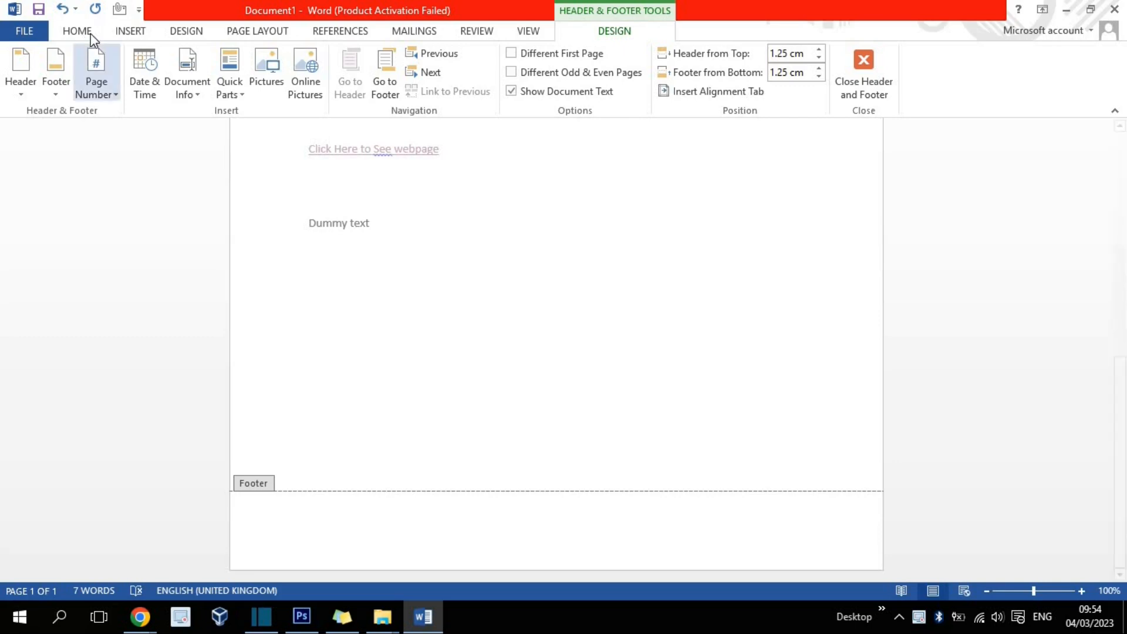
left_click(126, 32)
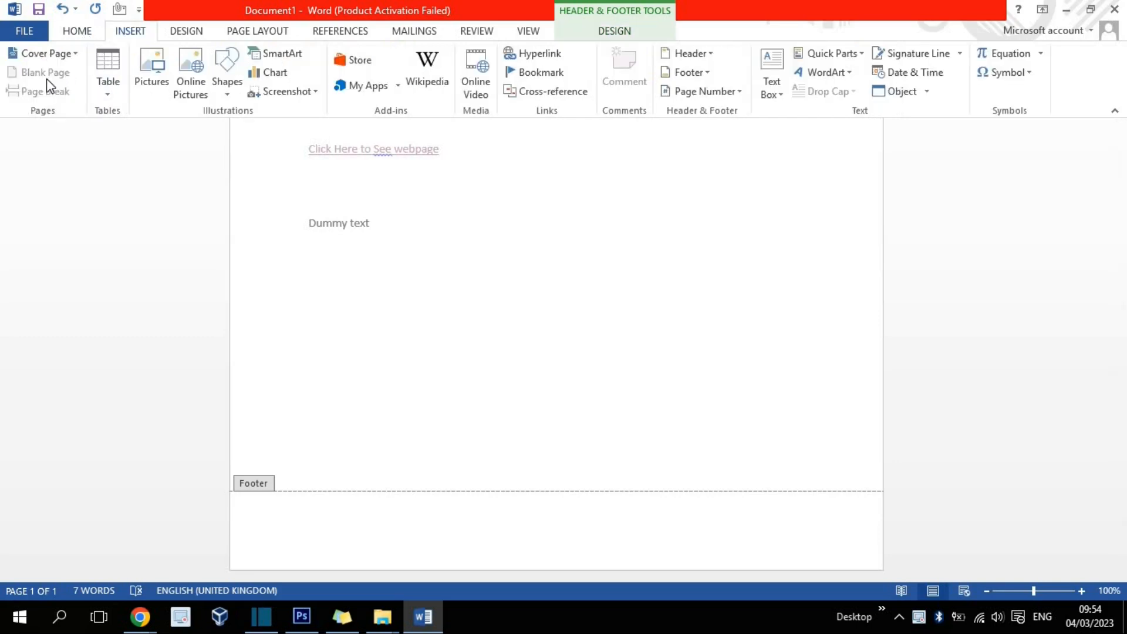
double_click(437, 258)
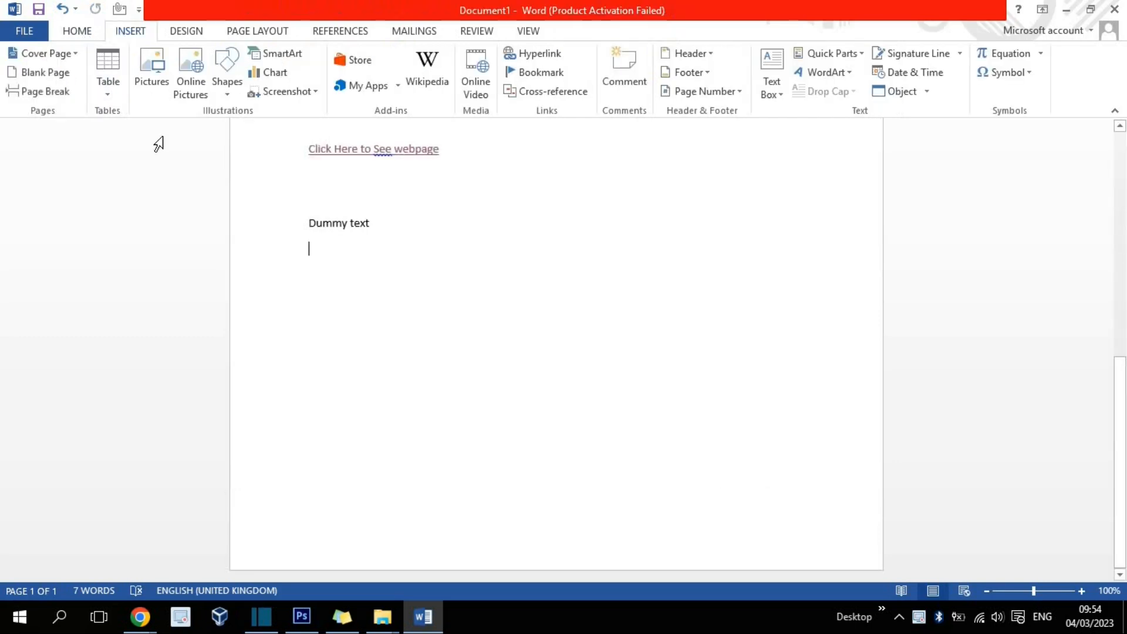
left_click(58, 93)
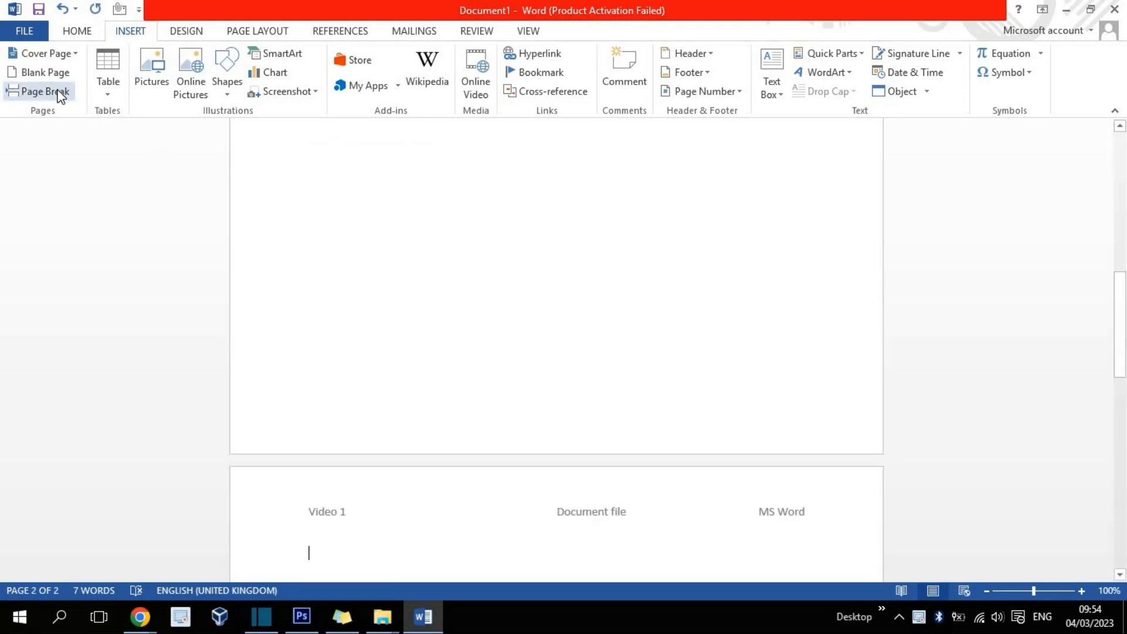
left_click(59, 92)
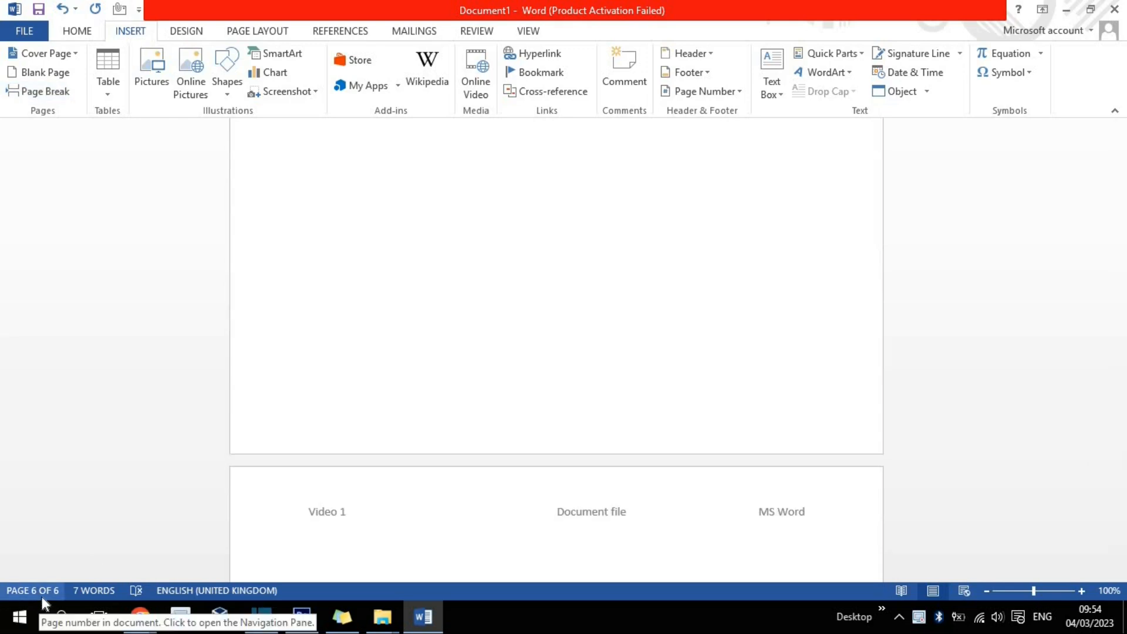
left_click_drag(1120, 486, 1122, 213)
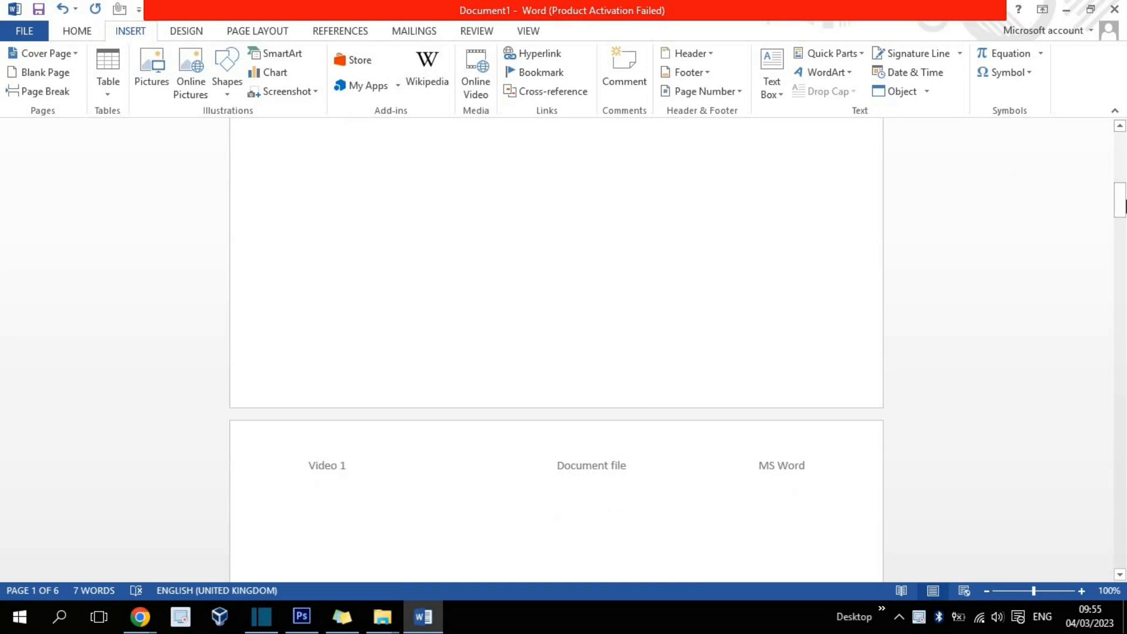
left_click_drag(1122, 185, 1069, 231)
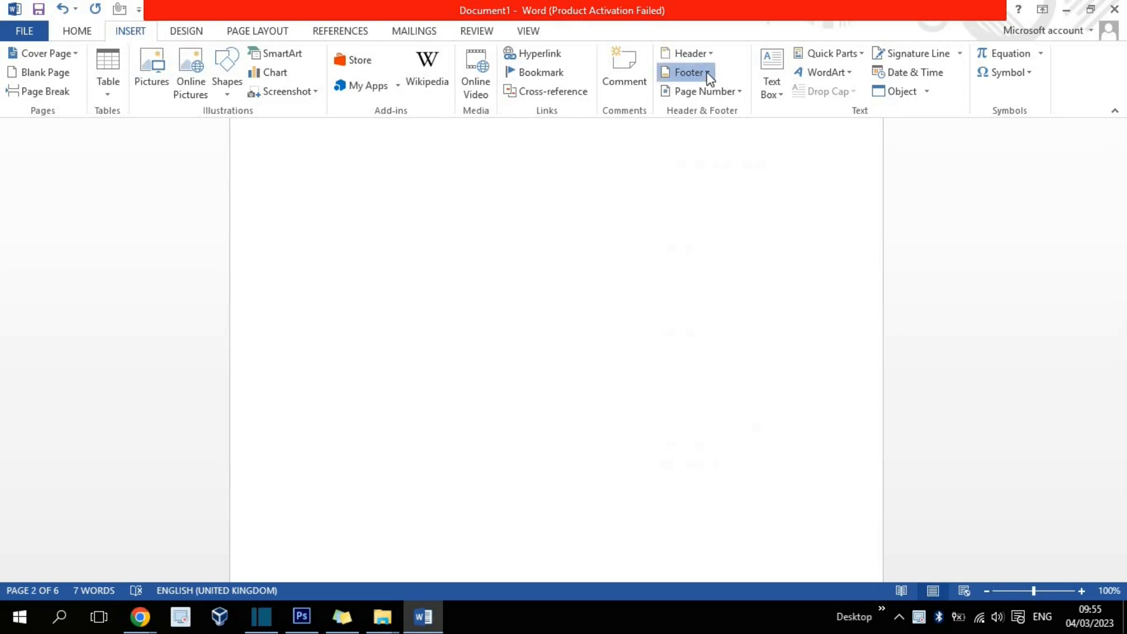
Step: Insert Accent Bar 1 page numbers at the bottom of the pages and check them from the first page to the last
left_click(708, 74)
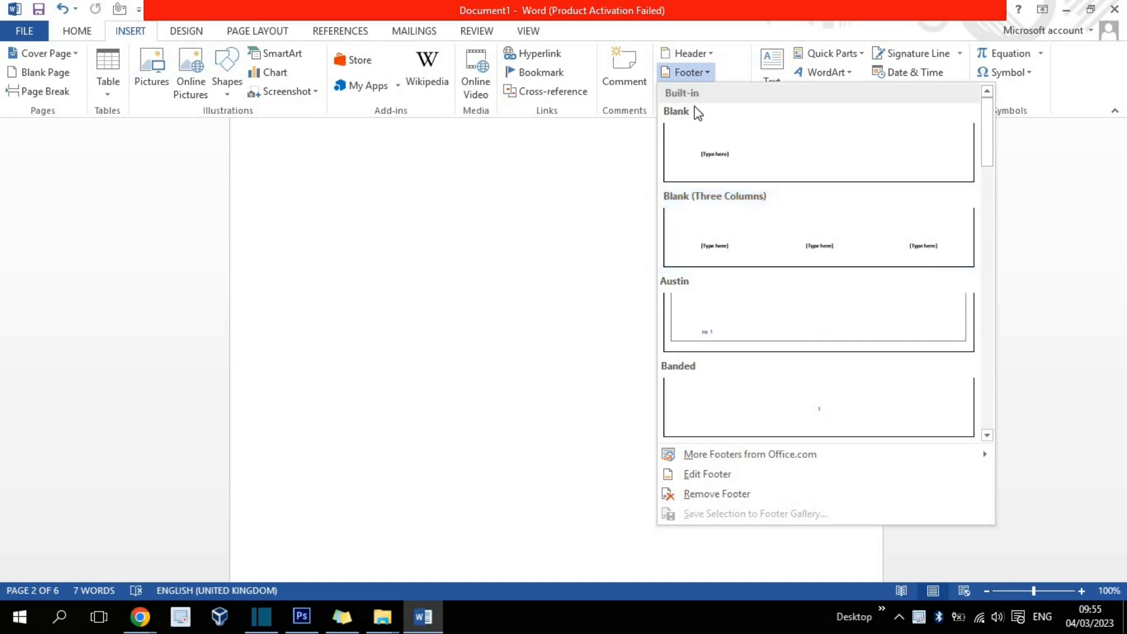
left_click(697, 75)
left_click(732, 99)
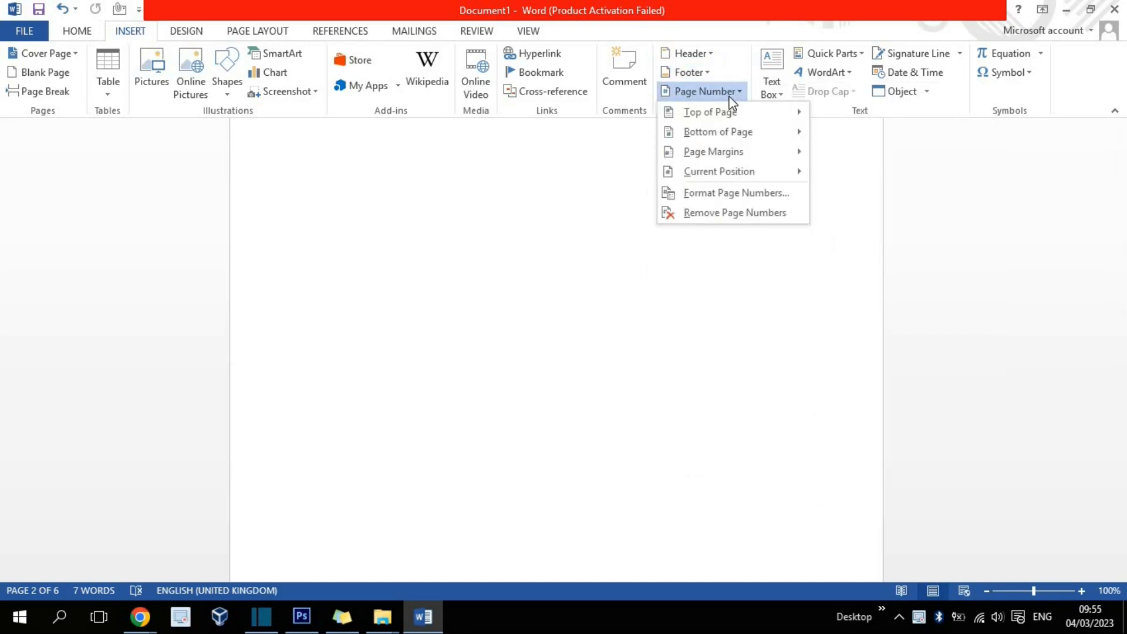
mouse_move(722, 117)
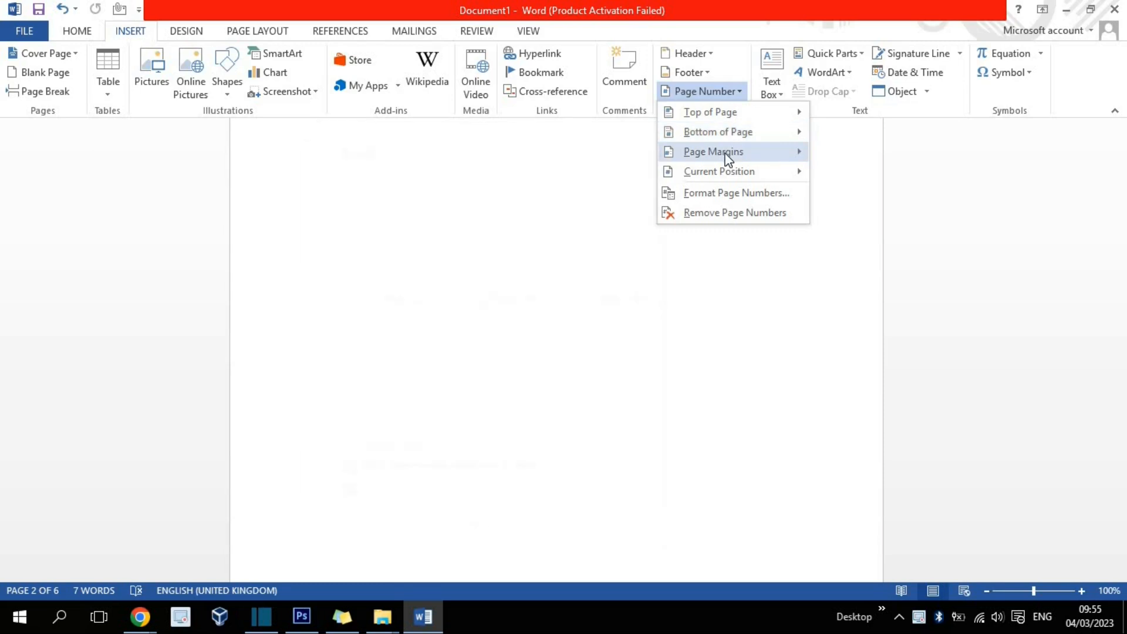
mouse_move(726, 154)
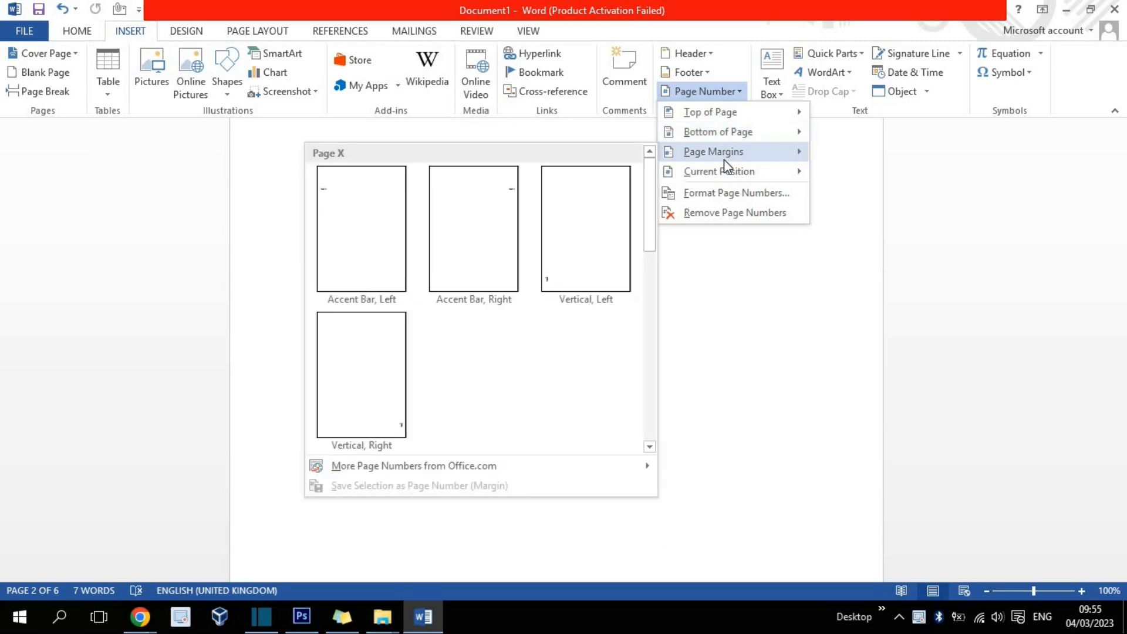
mouse_move(724, 169)
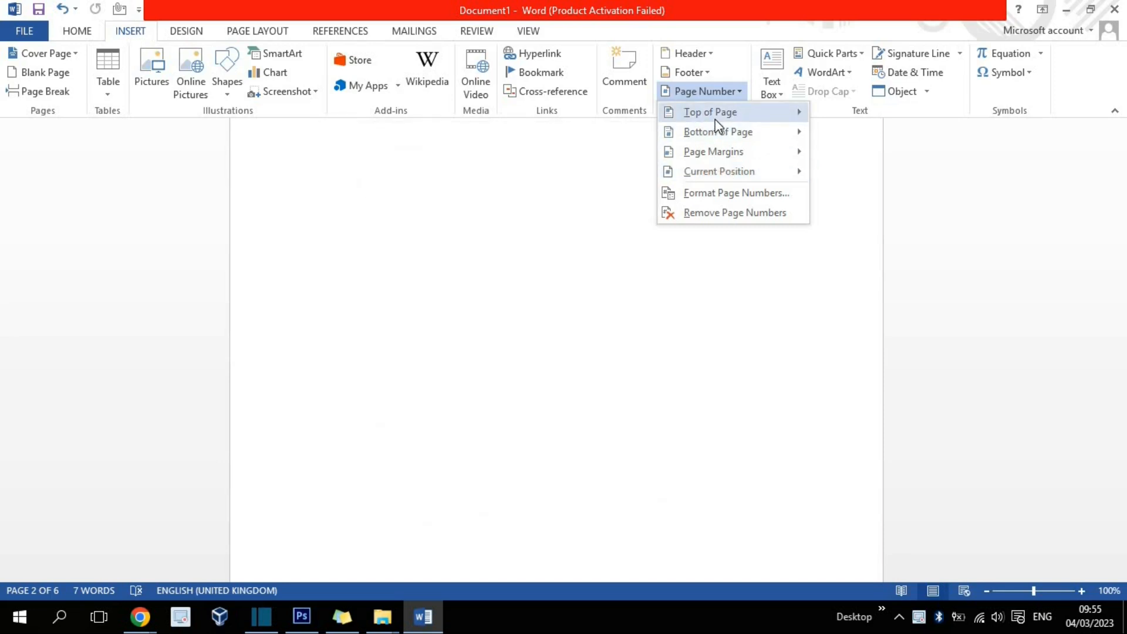
mouse_move(716, 132)
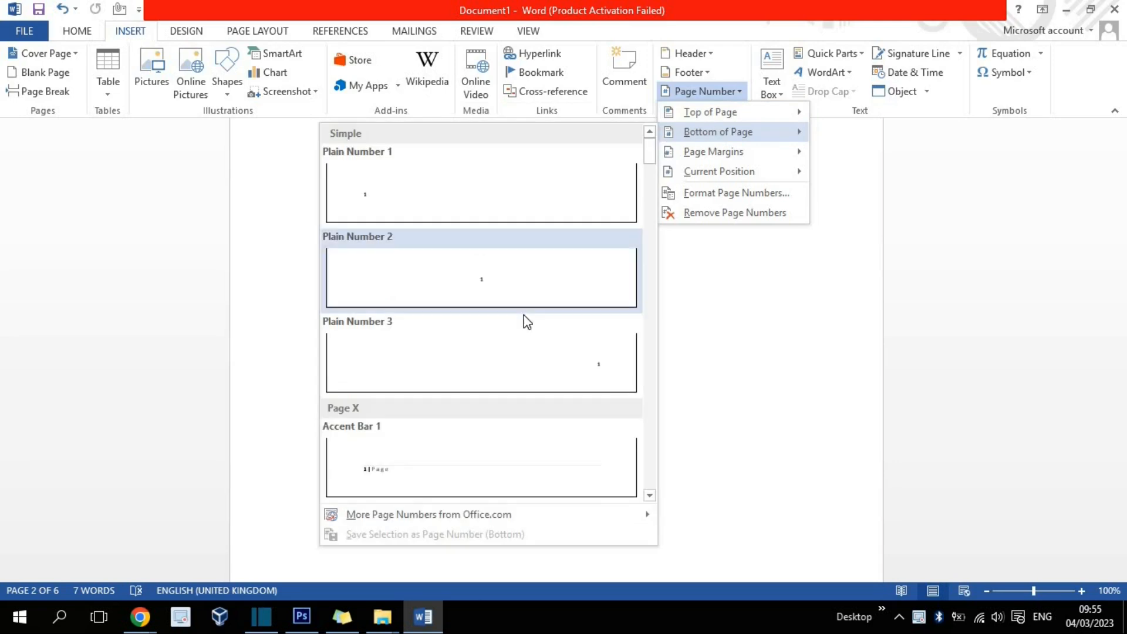
left_click(557, 489)
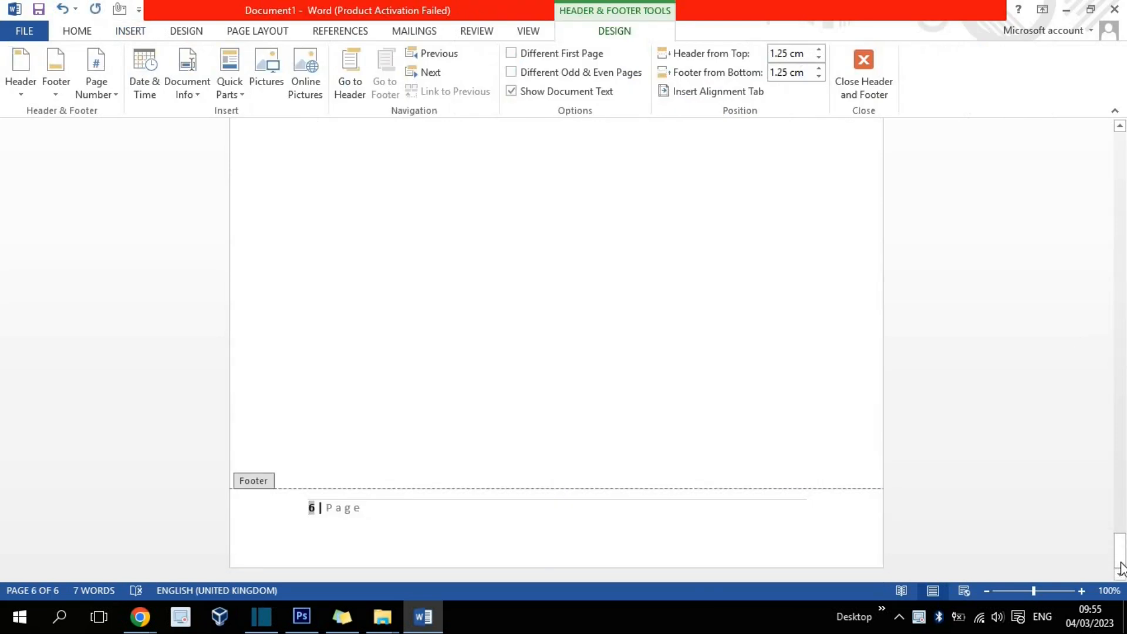
left_click_drag(1122, 551, 1122, 215)
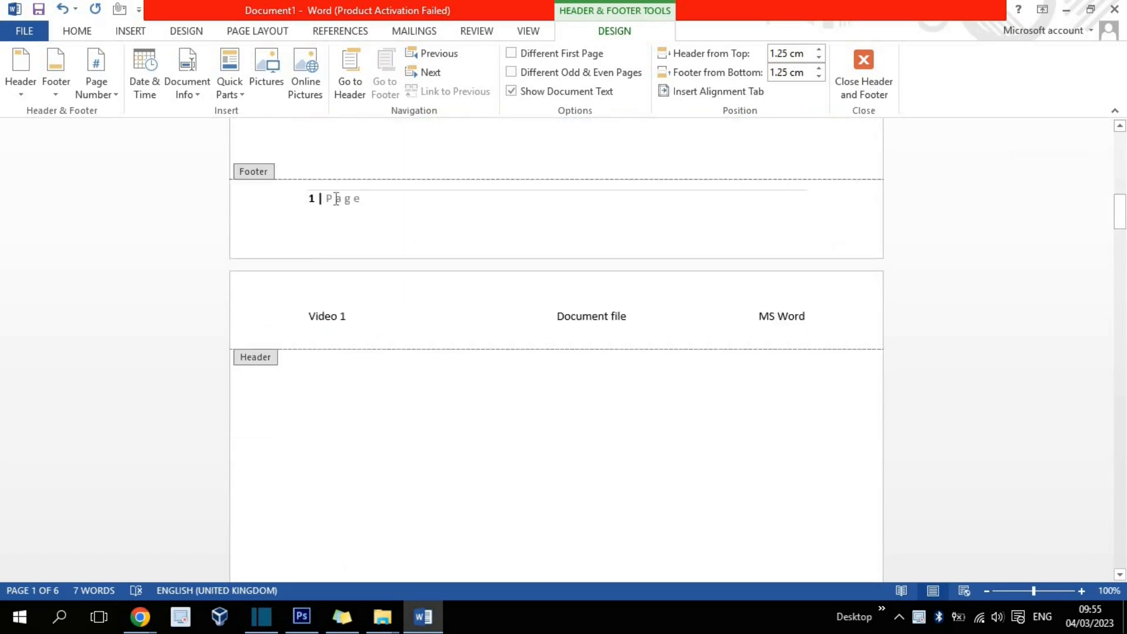
left_click_drag(368, 200, 307, 205)
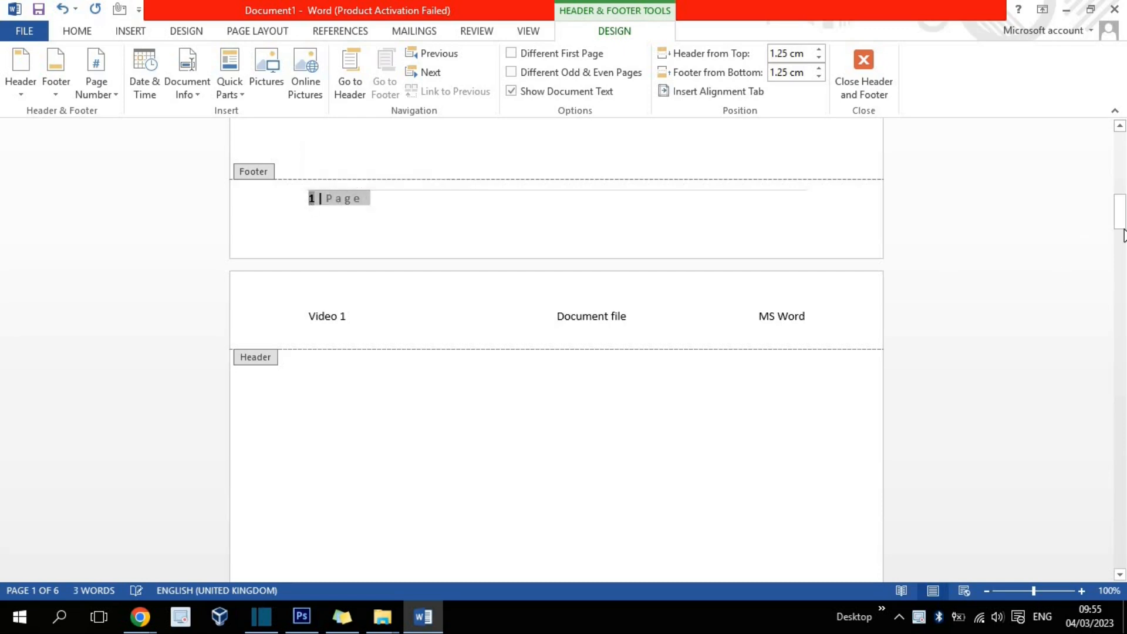
left_click_drag(1121, 226, 1122, 574)
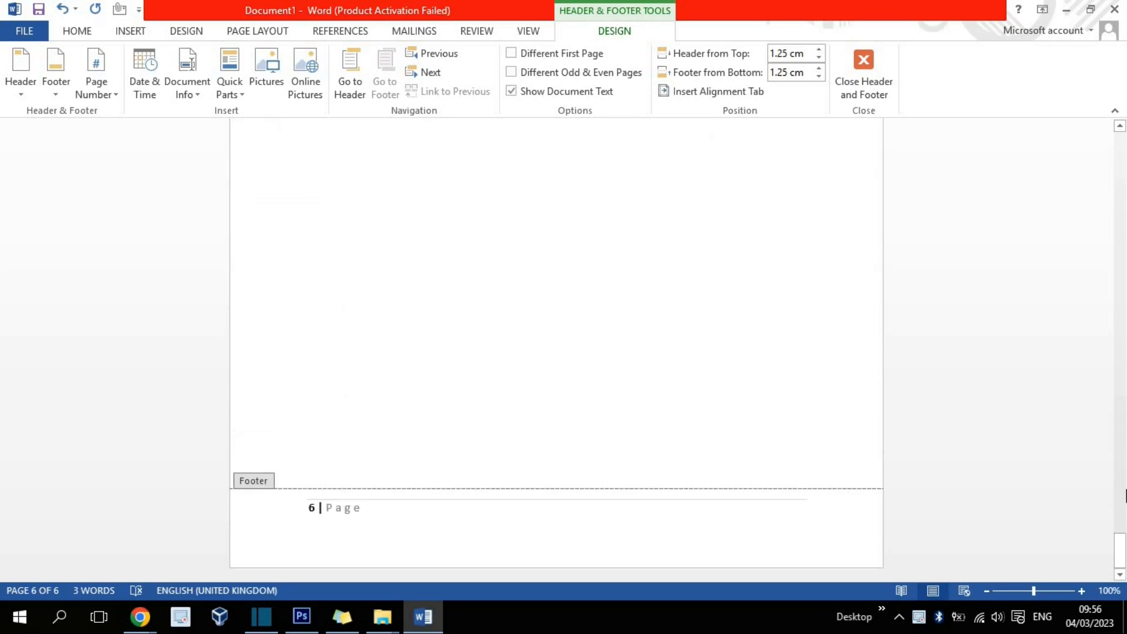
left_click_drag(1121, 552, 1119, 111)
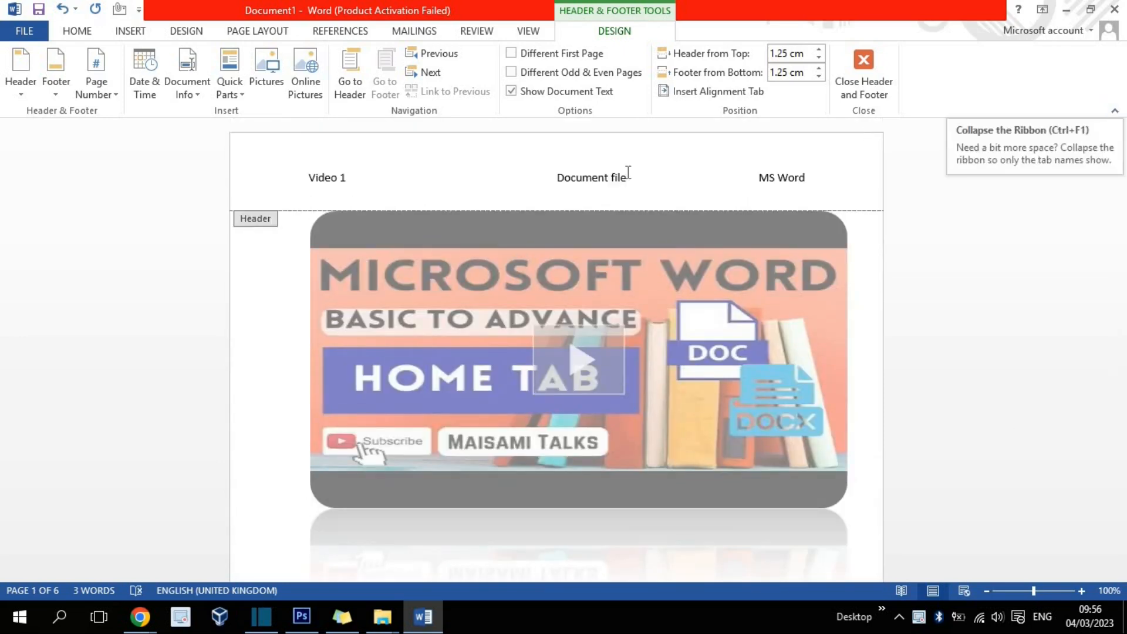
Step: Replace the three-column header with a Plain Number 1 page number at the top of the pages and check it on page 3
double_click(626, 172)
key("ctrl+shift+Right")
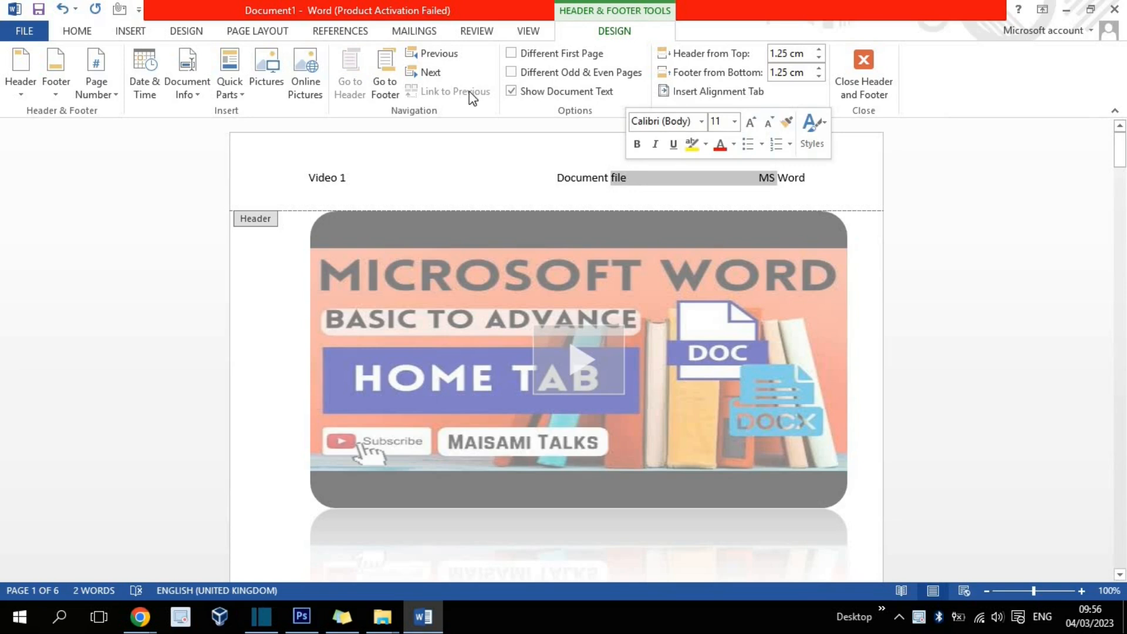
left_click(147, 30)
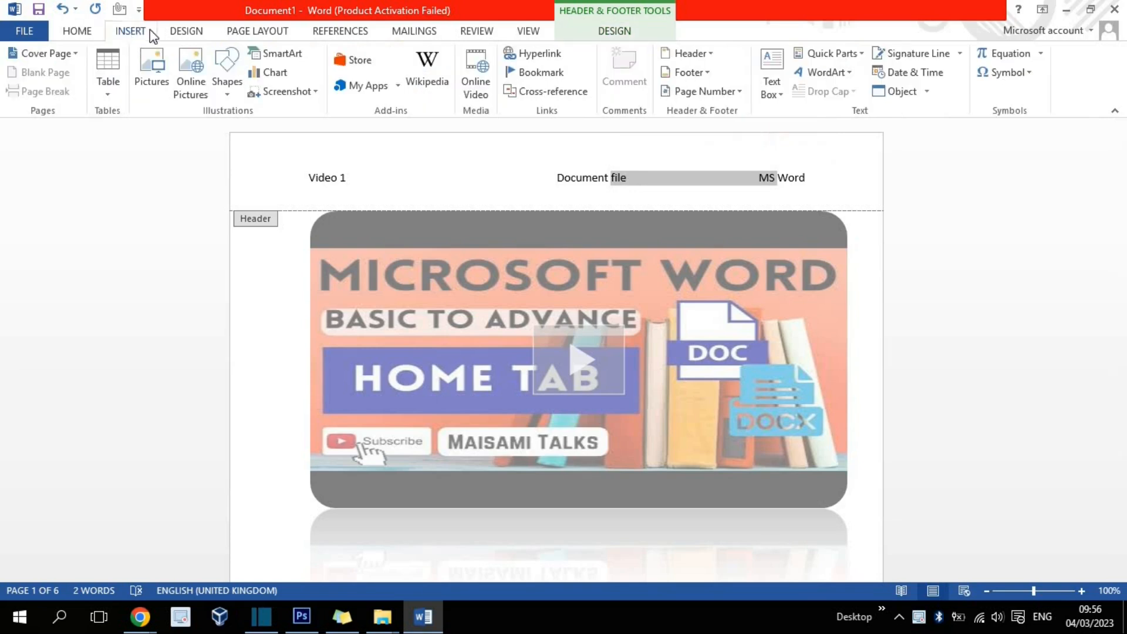
left_click(722, 93)
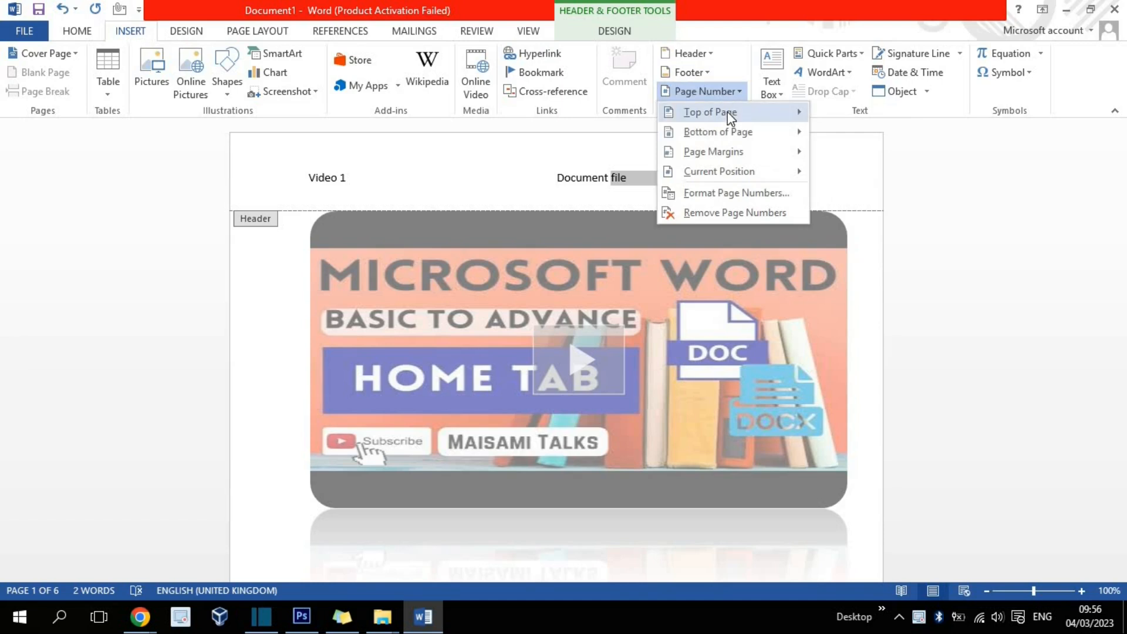
mouse_move(727, 112)
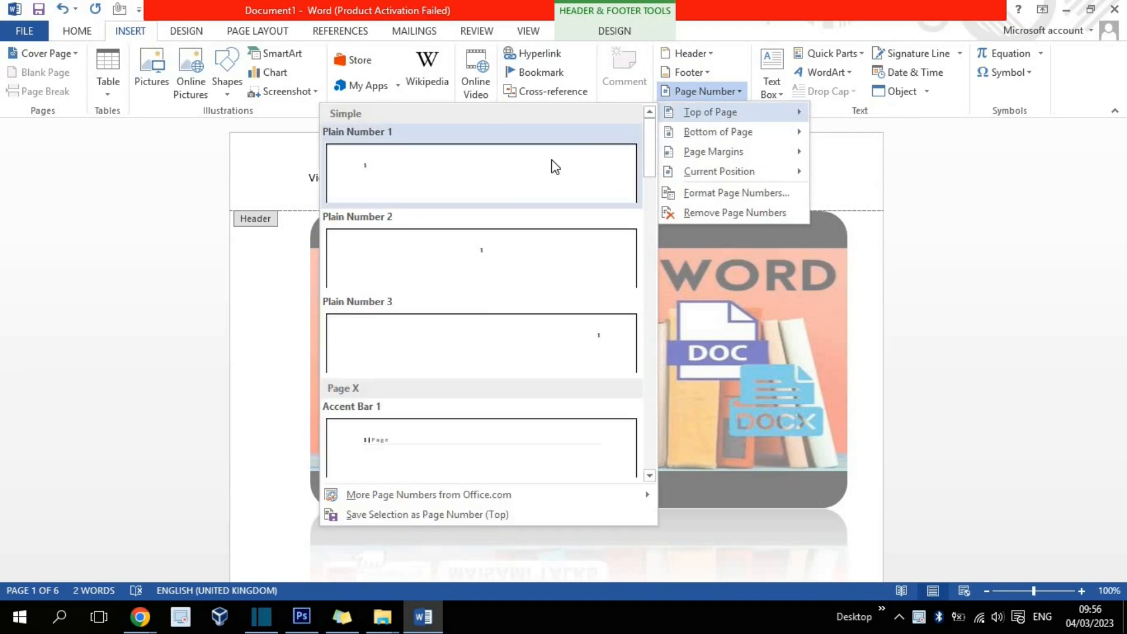
left_click(553, 162)
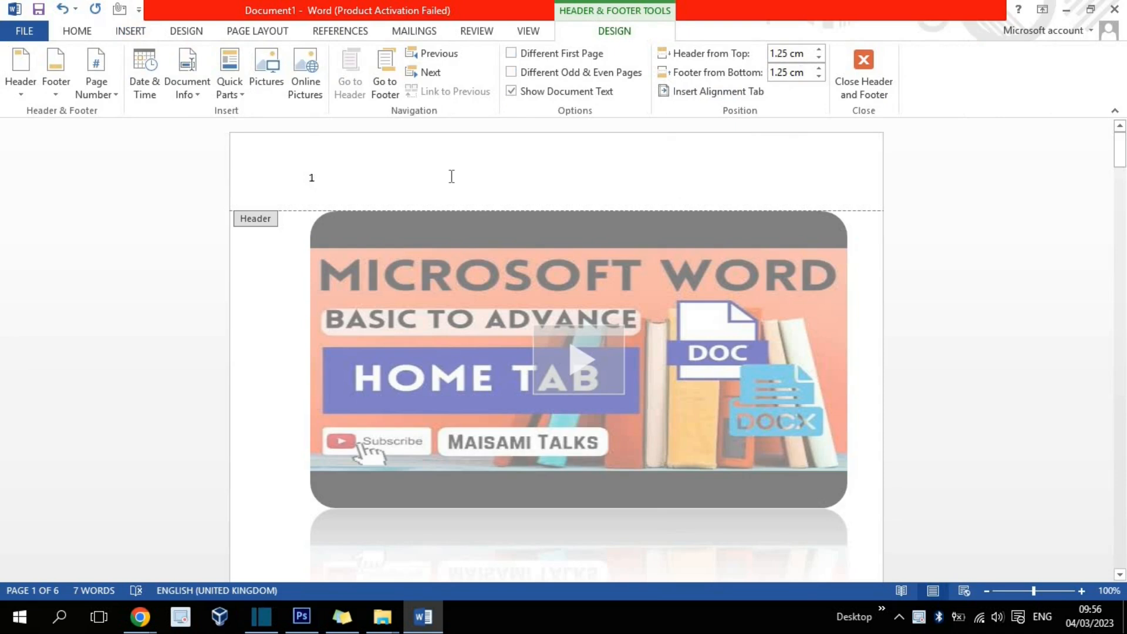
left_click_drag(1117, 163, 331, 297)
left_click(274, 307)
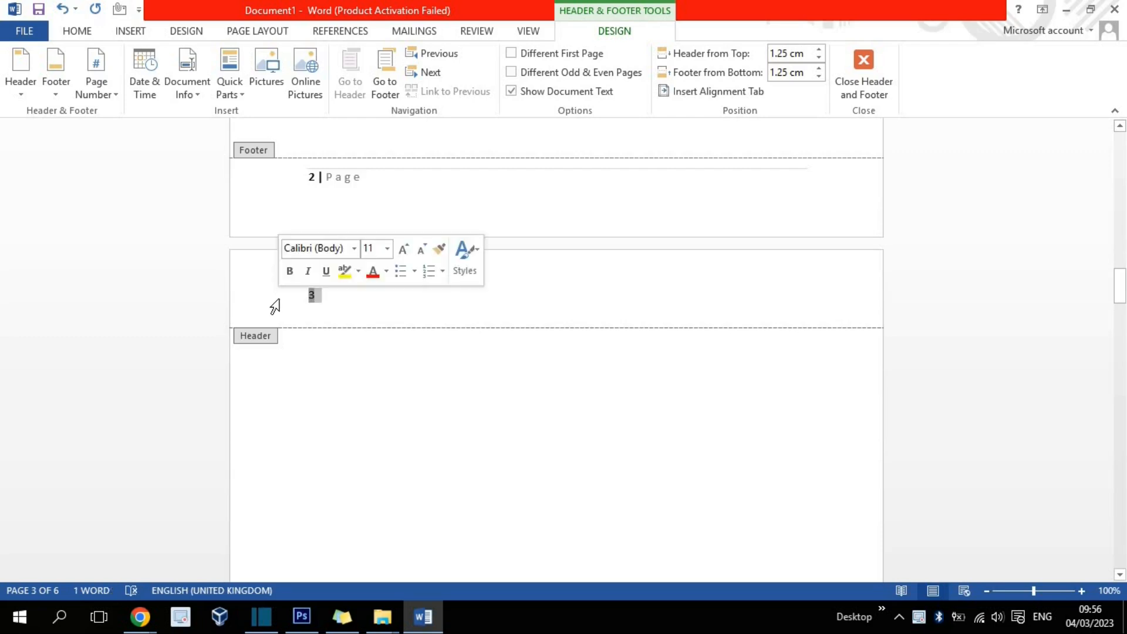
Step: Leave header editing and draw a text box about 8.8 cm wide and 5.3 cm high near the top of page 3
left_click(130, 31)
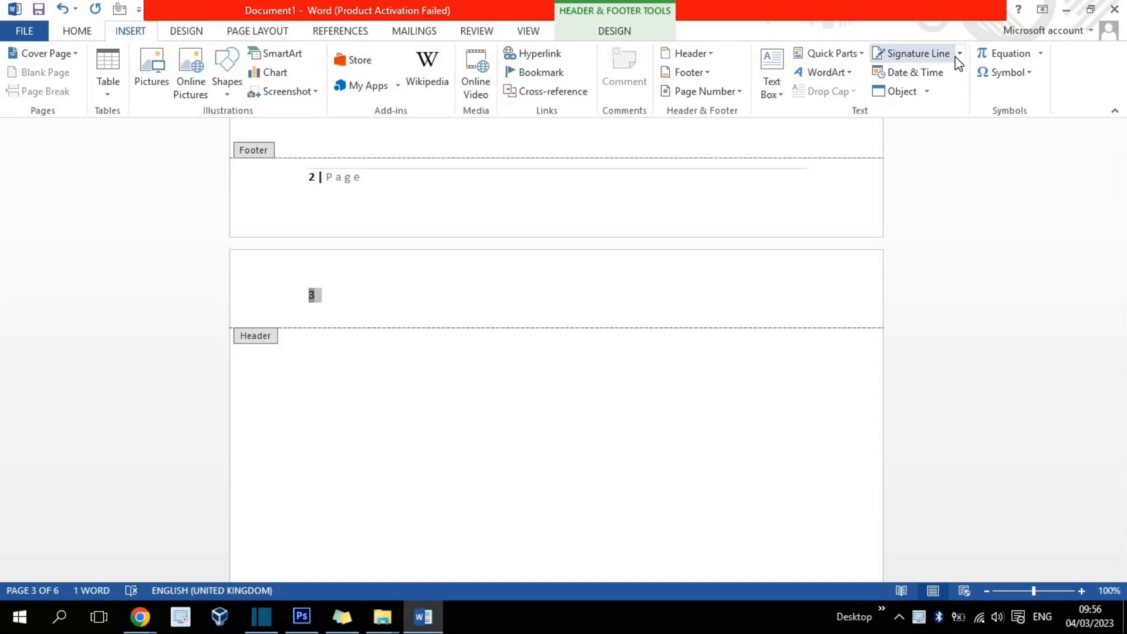
left_click(928, 93)
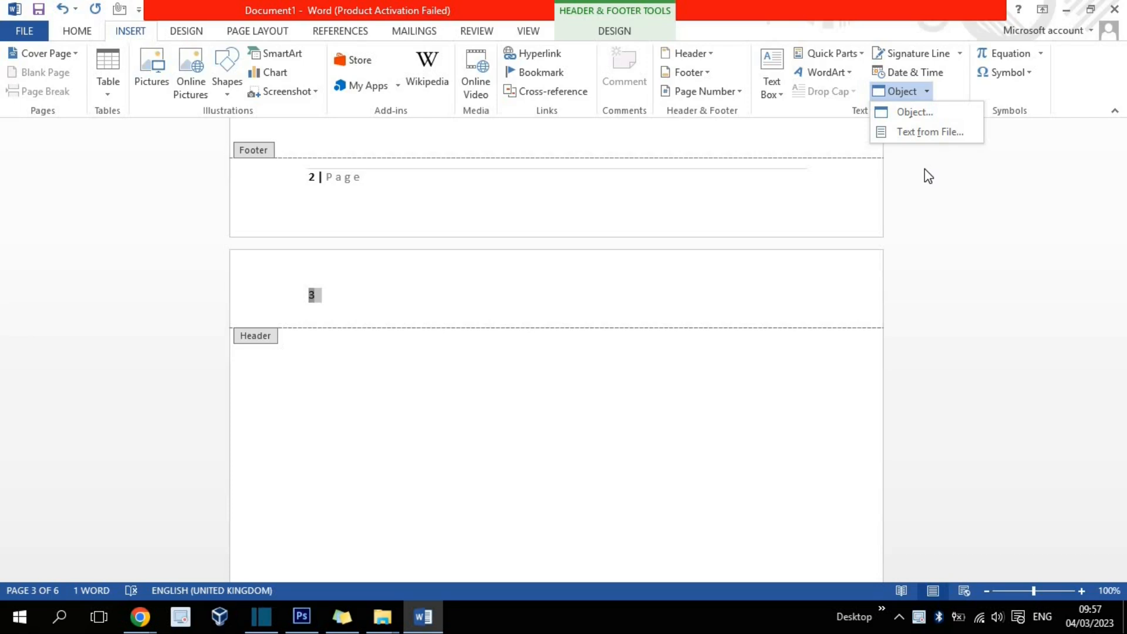
left_click(781, 95)
key("Escape")
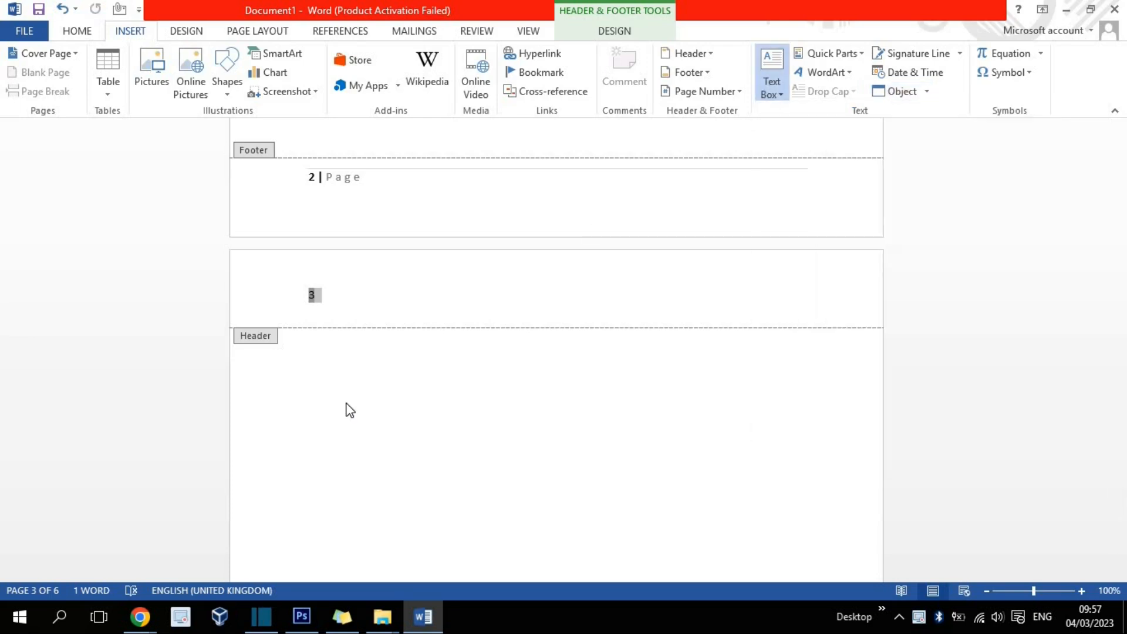
double_click(346, 403)
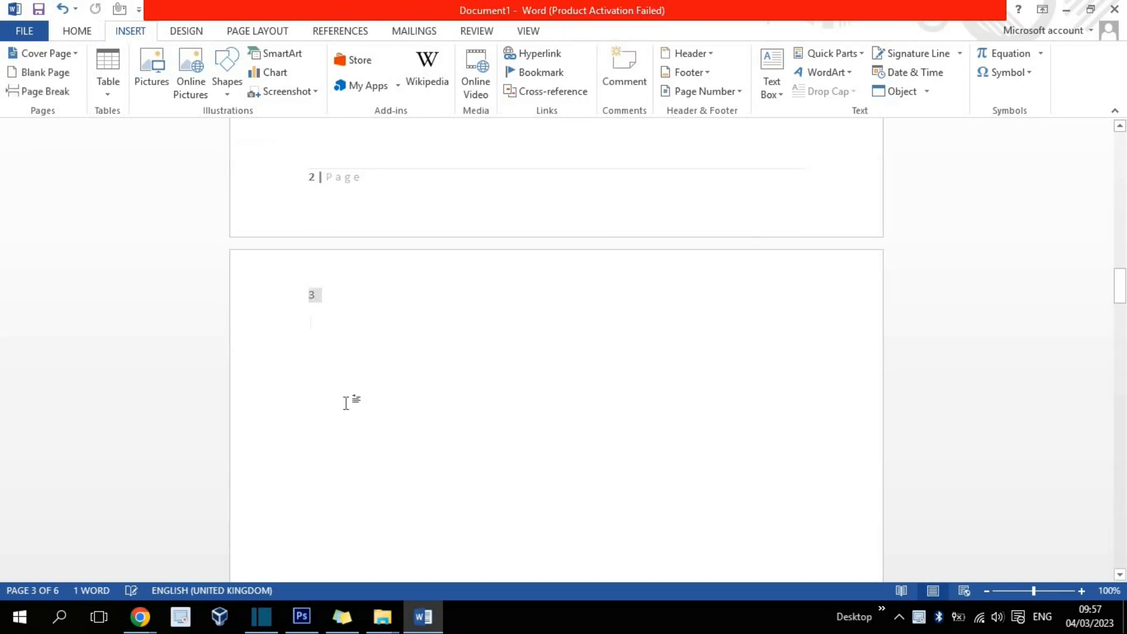
left_click(781, 97)
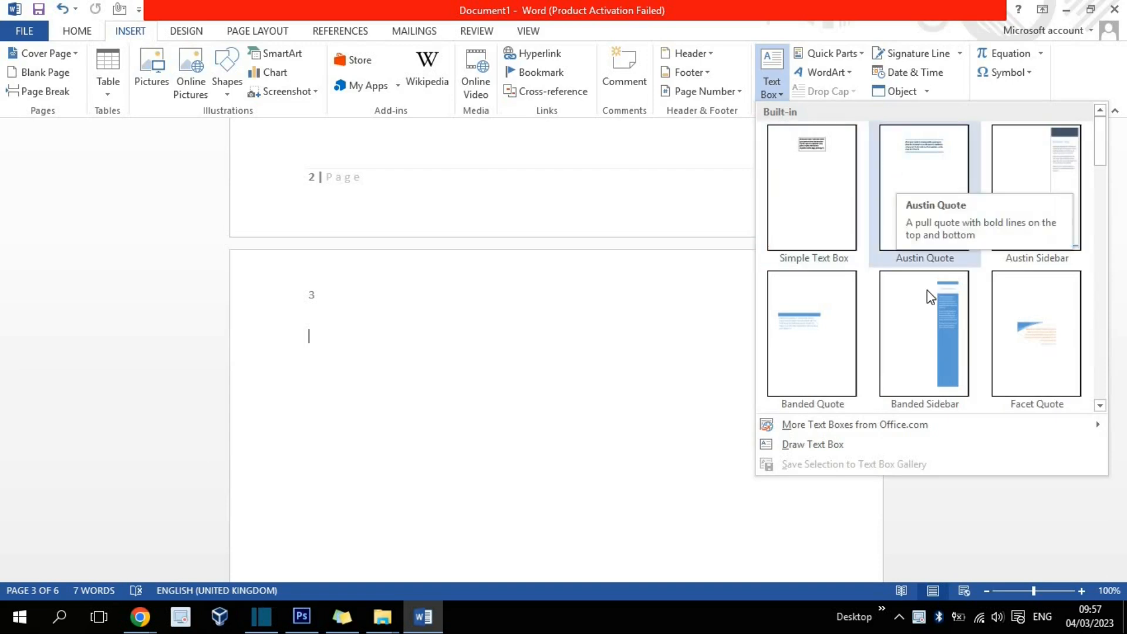
left_click(823, 444)
mouse_move(321, 336)
left_mouse_down()
mouse_move(541, 415)
mouse_move(592, 499)
left_mouse_up()
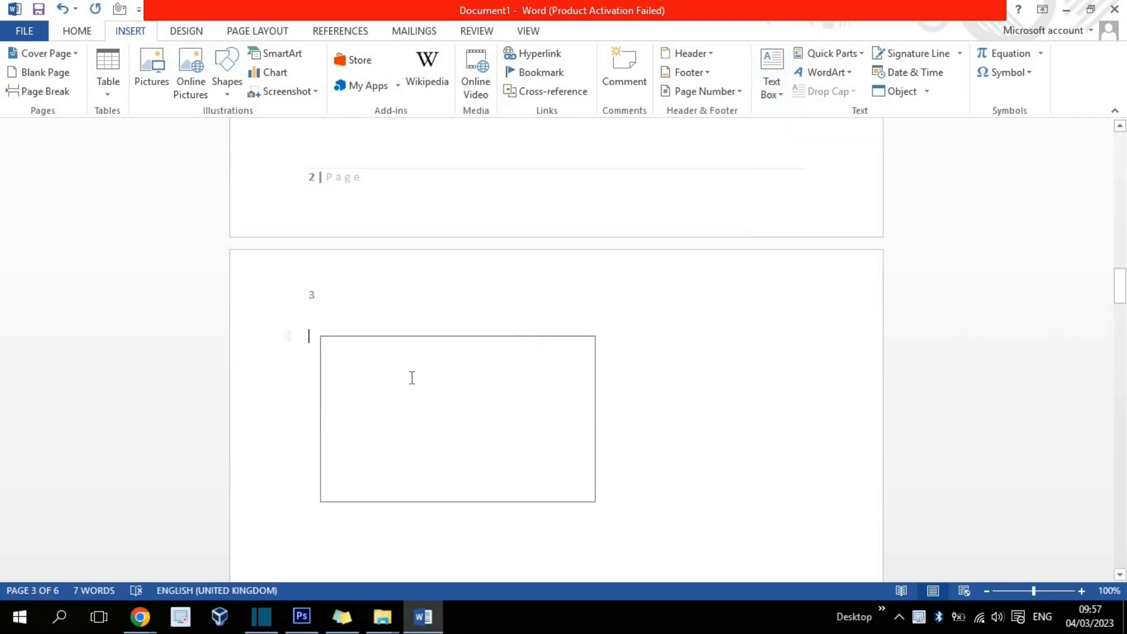
Step: Fill the text box with the lines "Lkasdhlksahdlkashdlas", "Kkjfsasaf" and "Af[saf", and paste the copied Microsoft Word keyword text after them
type("Lkasdhlksahdlkashdlas")
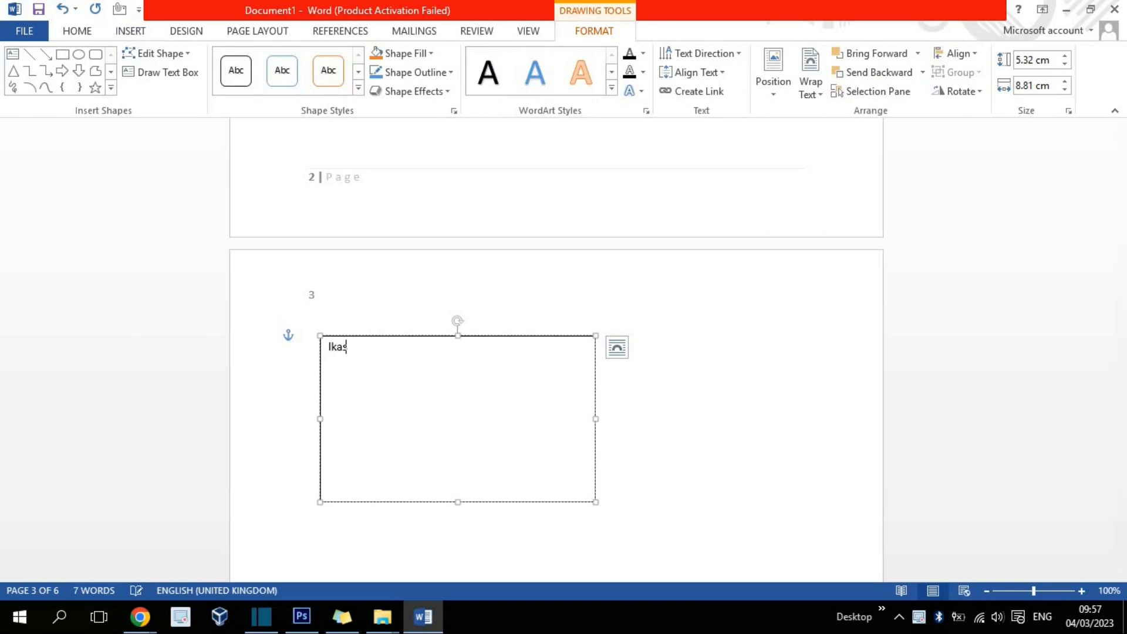
key("Return")
type("kkjfsasaf")
key("Return")
type("af[saf")
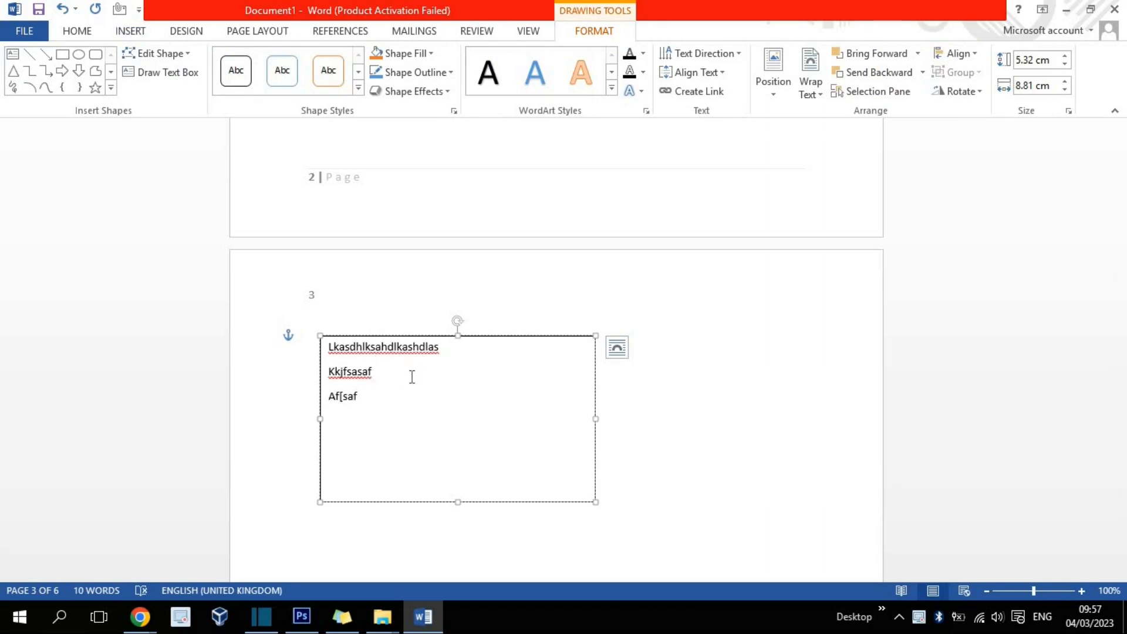
key("ctrl+v")
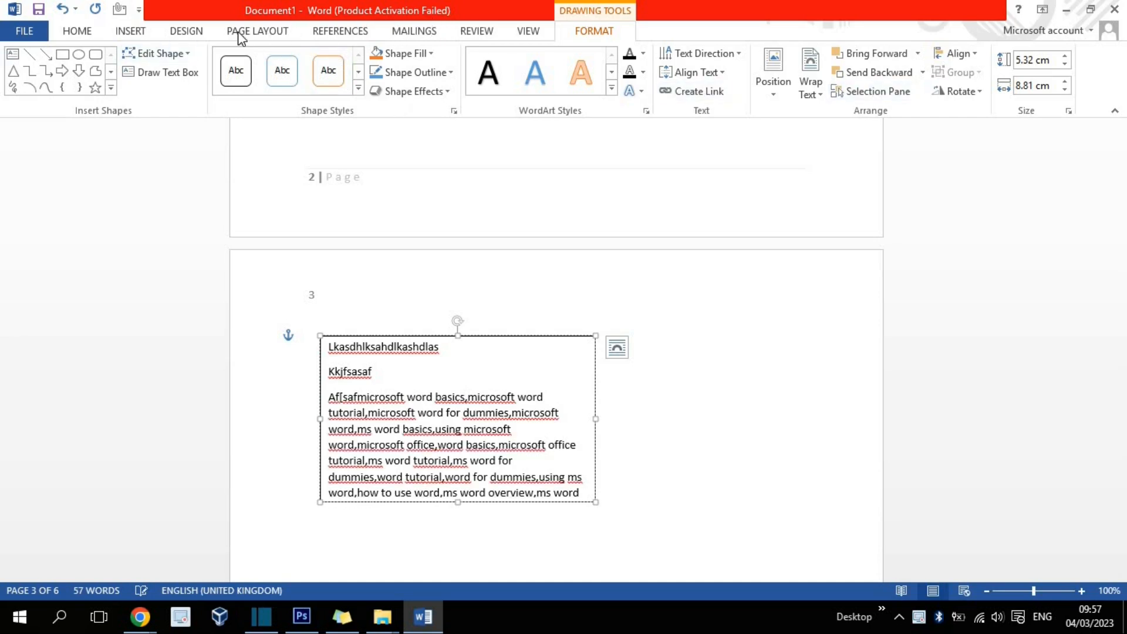
Step: Insert the built-in Area of Circle equation at the start of page 4
left_click(130, 32)
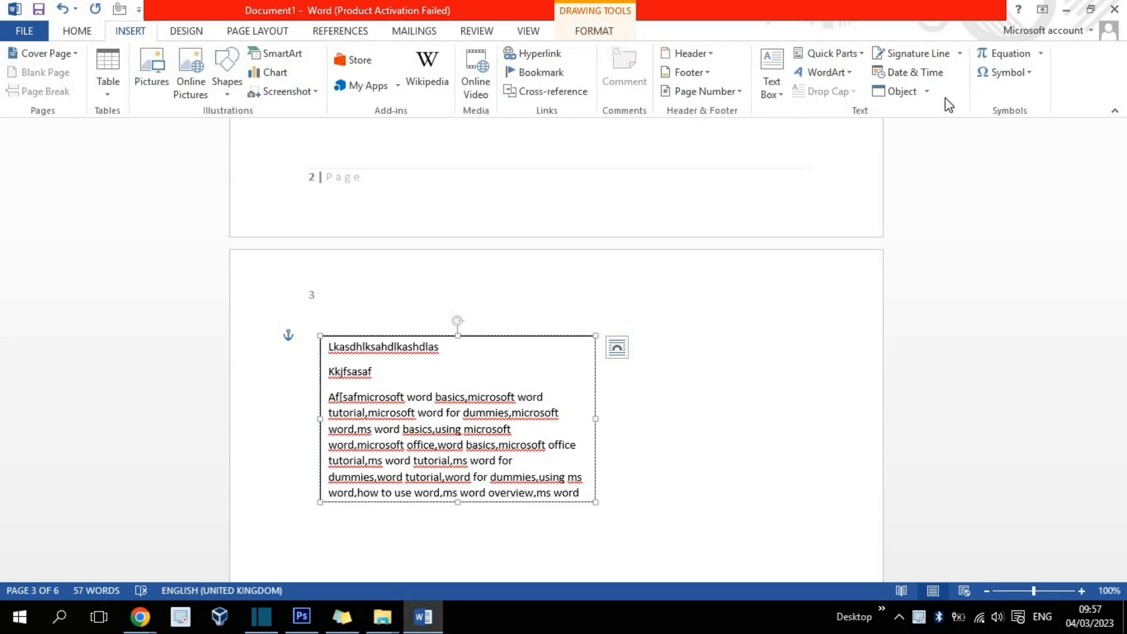
left_click(1039, 54)
left_click(686, 454)
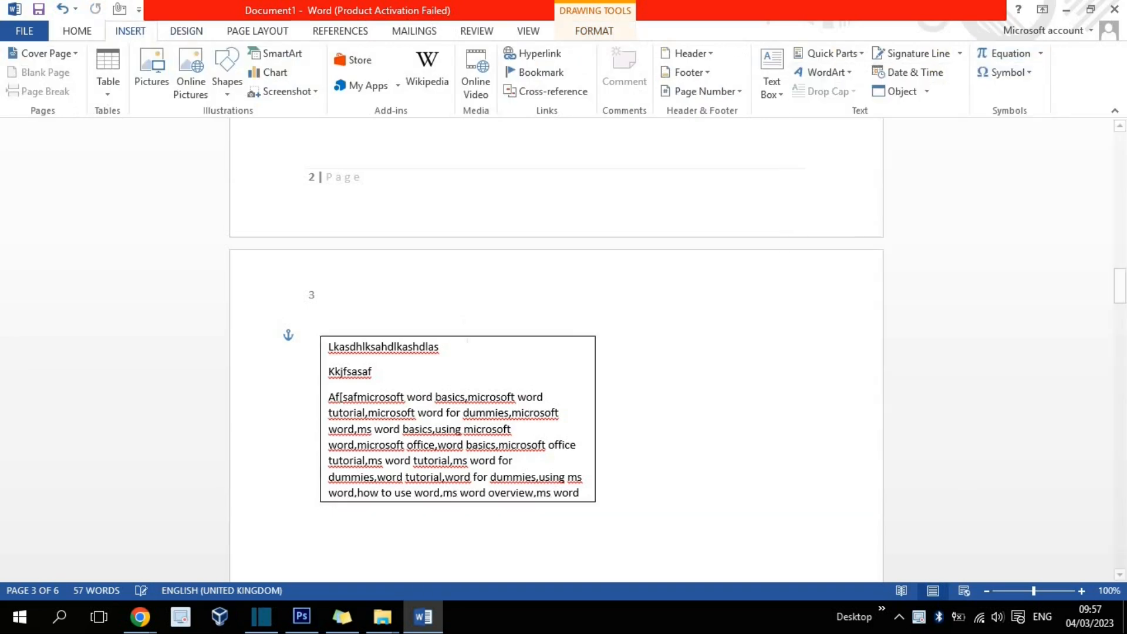
key("ctrl+Return")
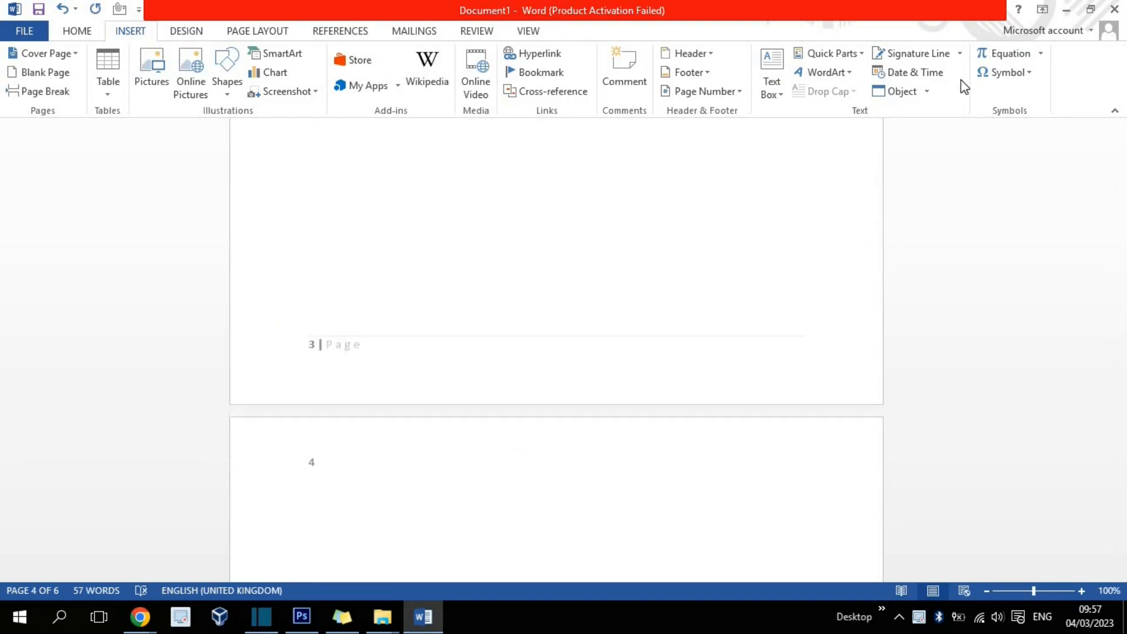
left_click(1040, 54)
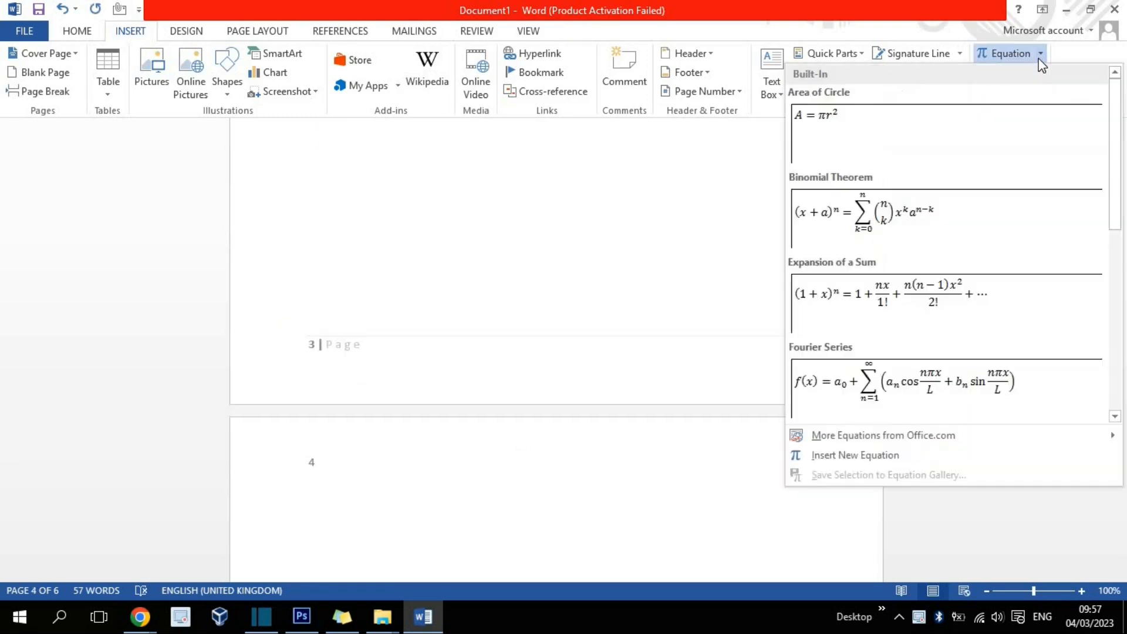
left_click(883, 158)
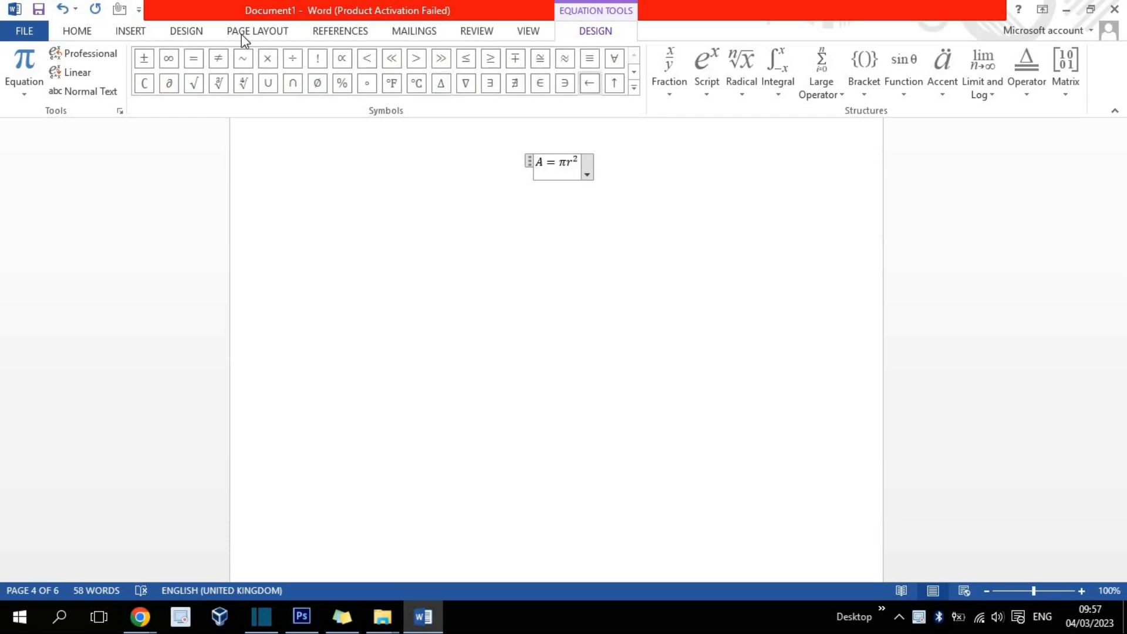
Step: Enlarge the circle area equation to font size 90
left_click(73, 32)
left_click(257, 60)
left_click(257, 59)
left_click(263, 66)
left_click(262, 66)
left_click(263, 66)
left_click(262, 65)
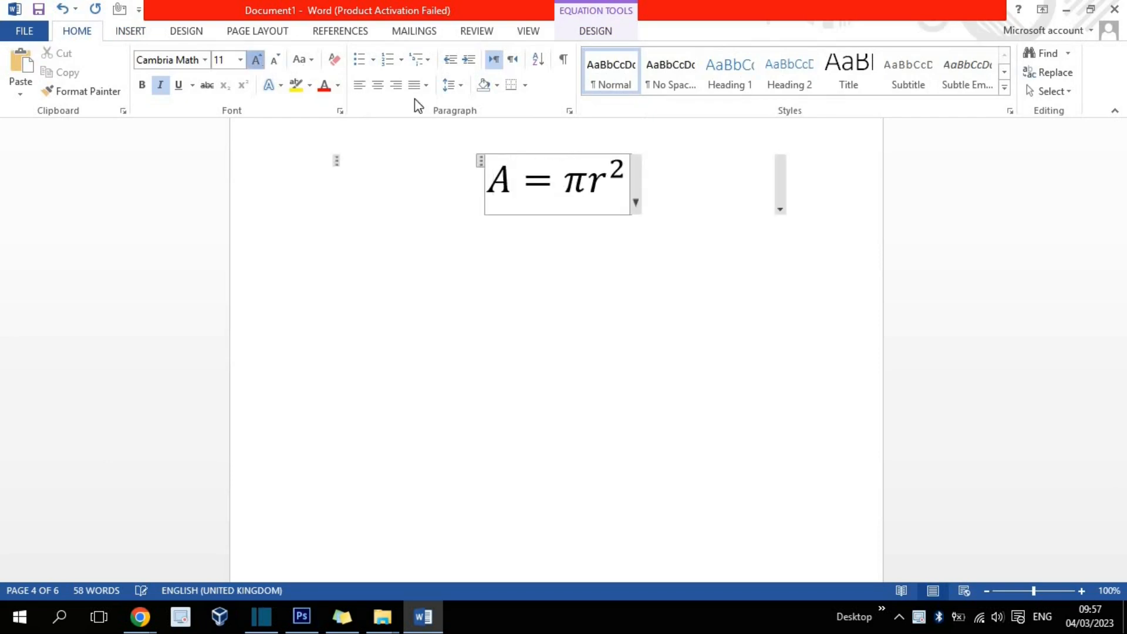
left_click(272, 64)
left_click(273, 64)
left_click(272, 65)
left_click(272, 65)
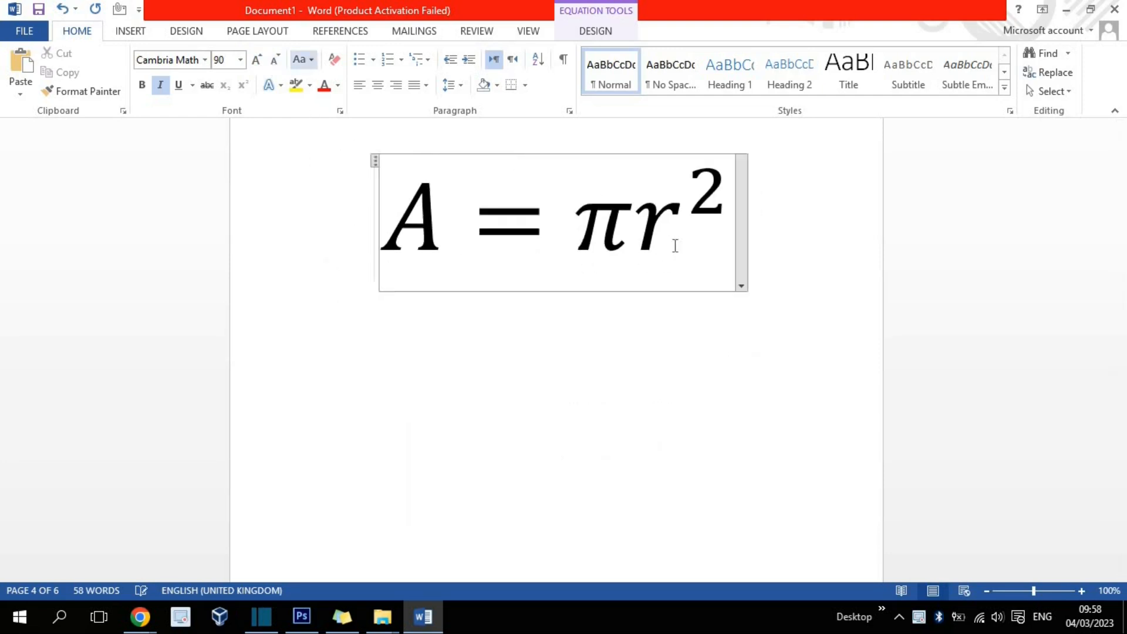
Step: Replace the variable r with t in the circle area equation
left_click(684, 236)
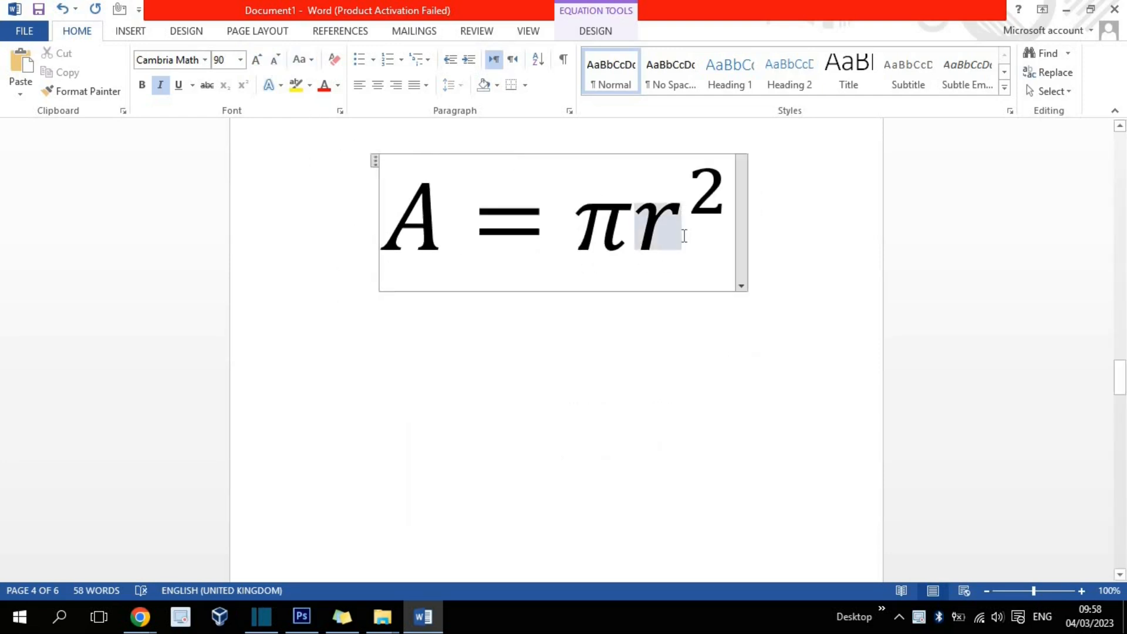
key("BackSpace")
type("t")
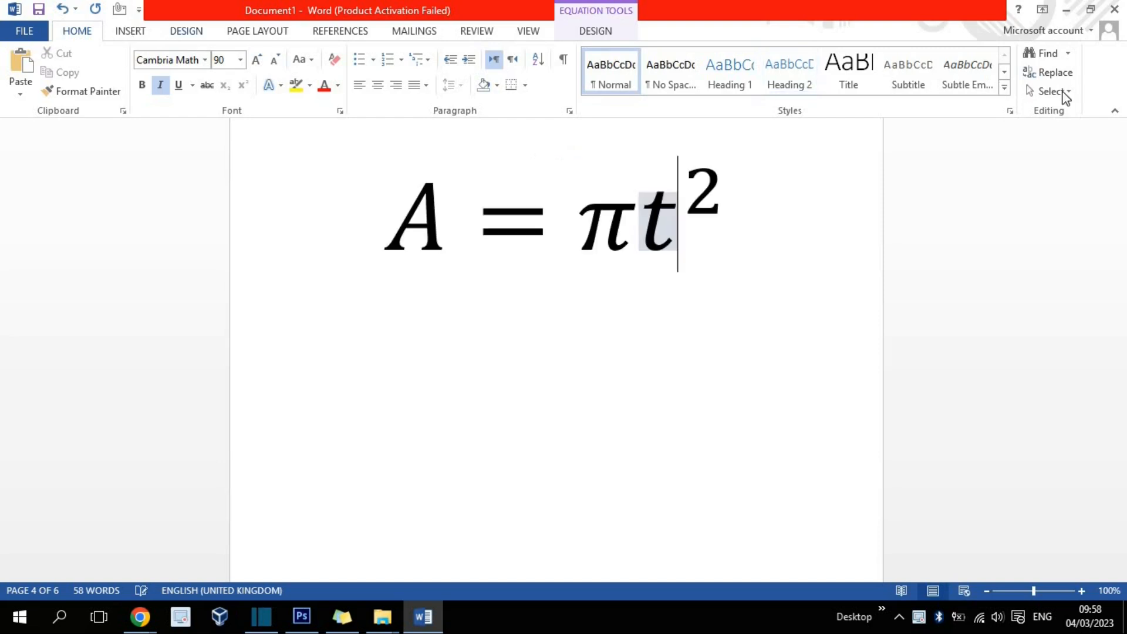
Step: Insert the β symbol after the variable t in the circle area equation
scroll(1031, 94, "down", 1)
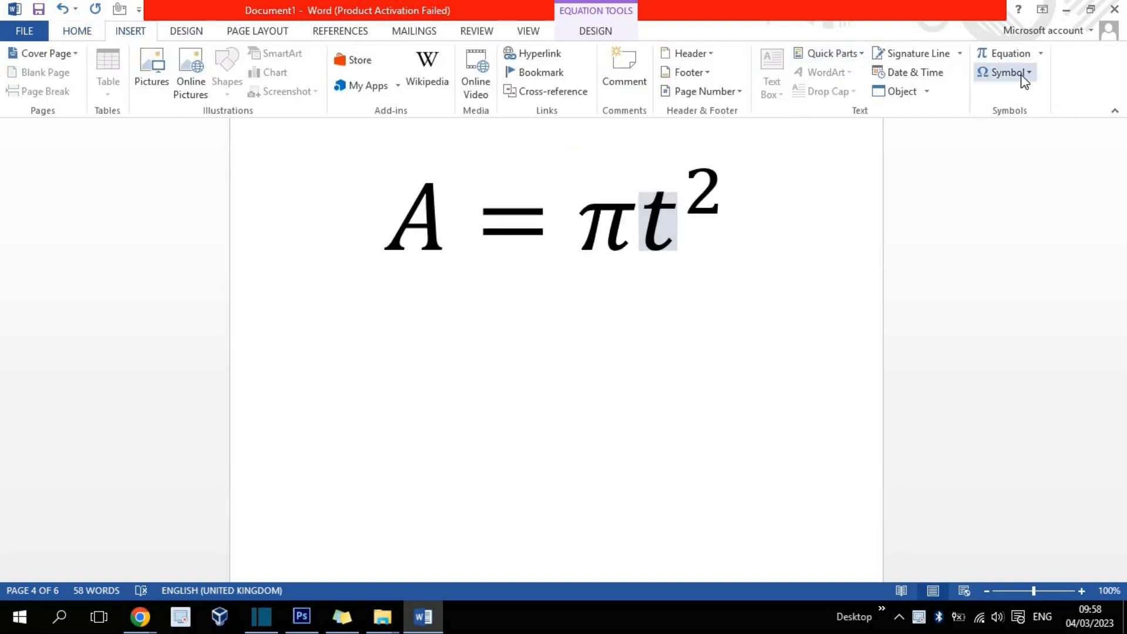
left_click(1022, 78)
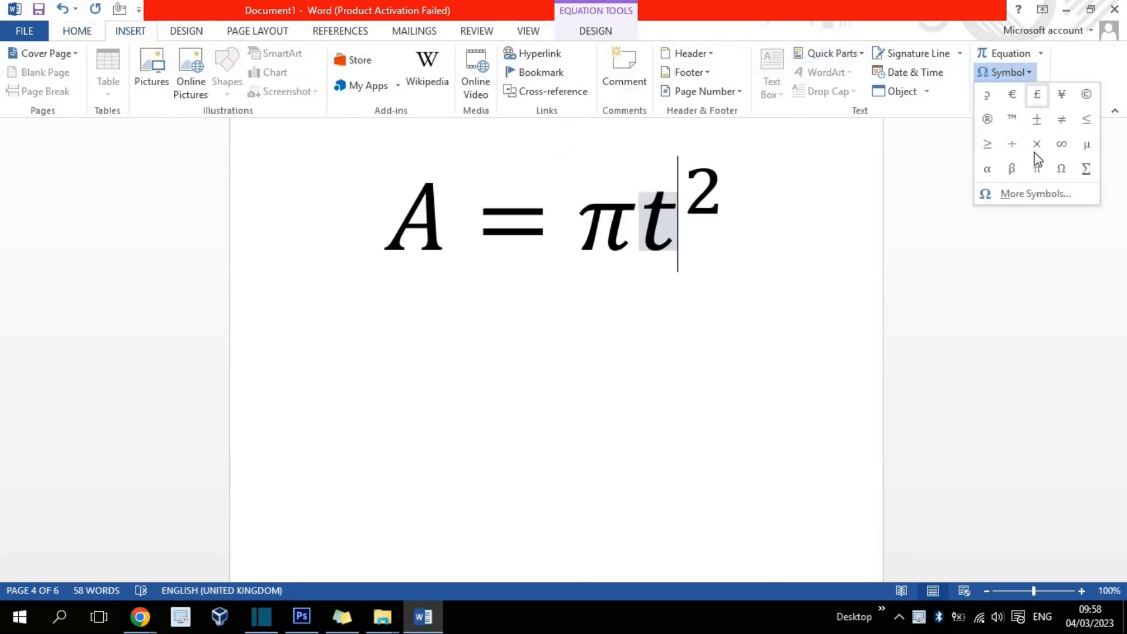
left_click(1013, 171)
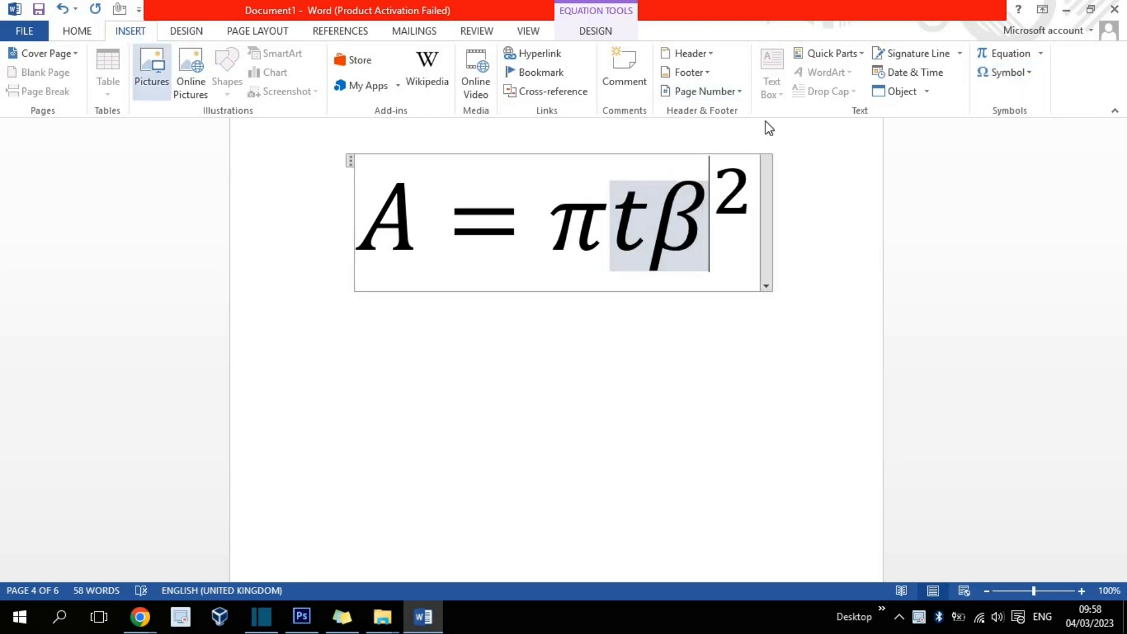
Step: Browse the full symbol collection and insert the Copyright special character after β in the equation
left_click(1026, 74)
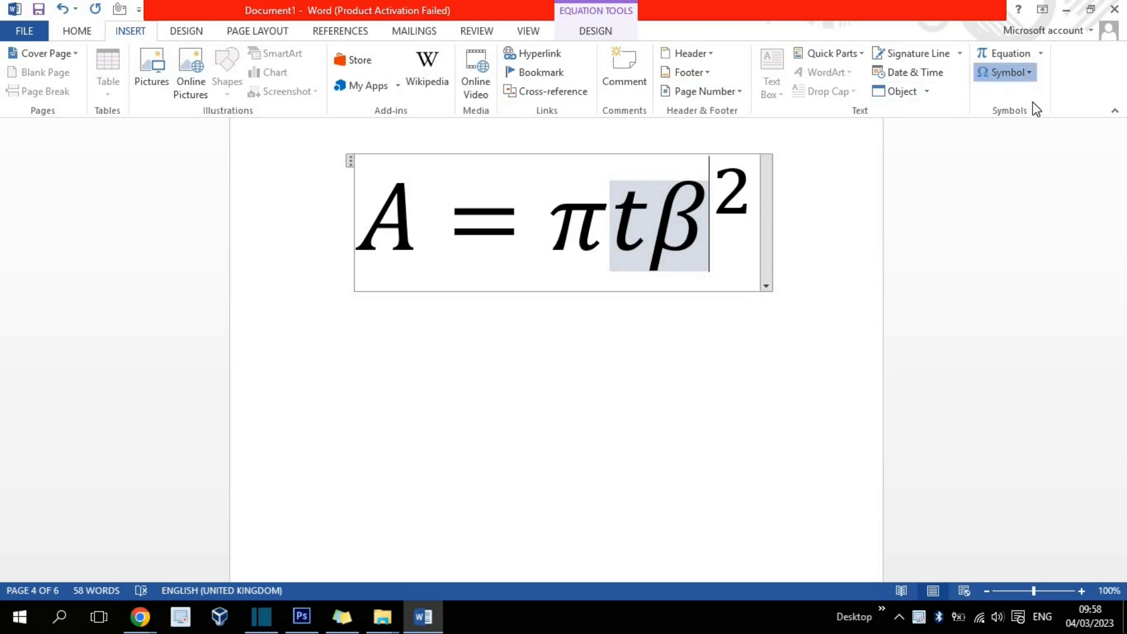
left_click(1033, 195)
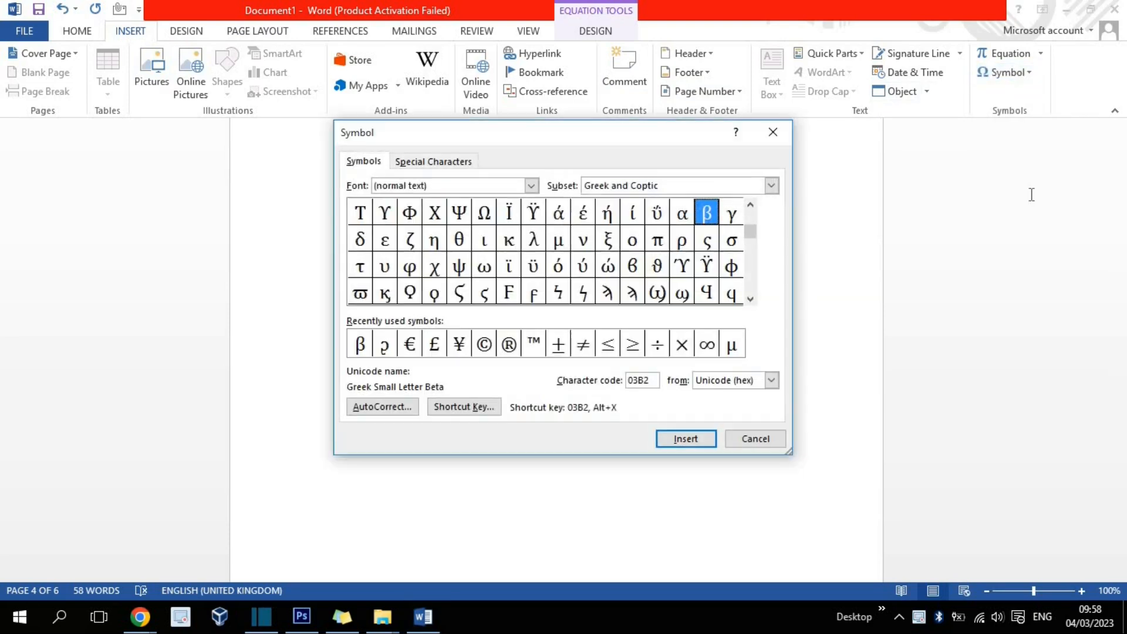
left_click_drag(752, 231, 749, 287)
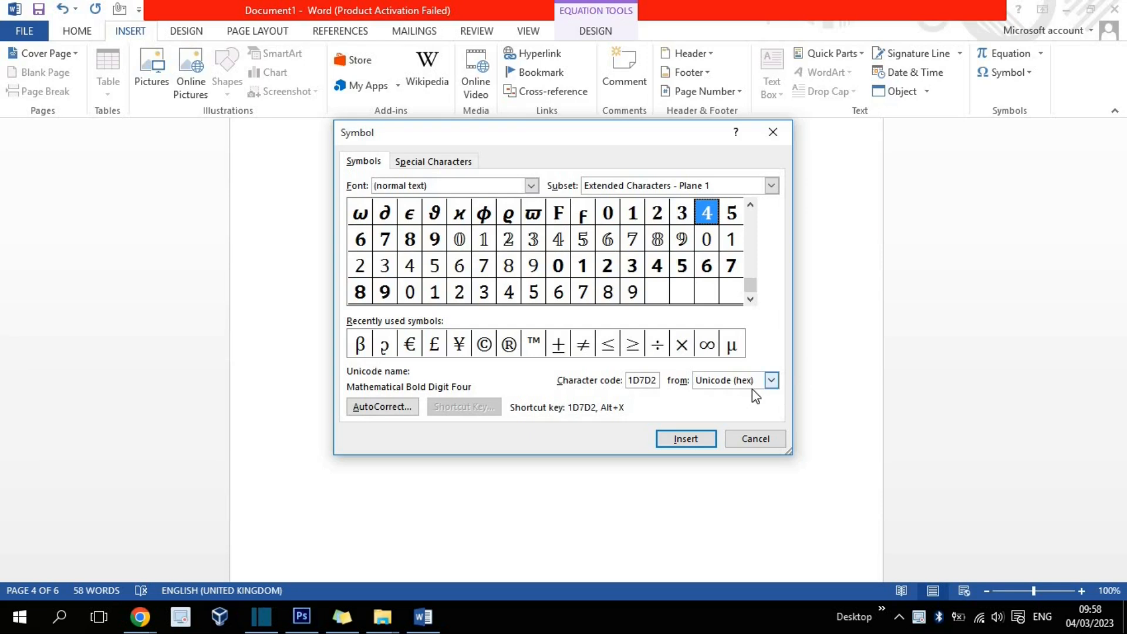
left_click(439, 167)
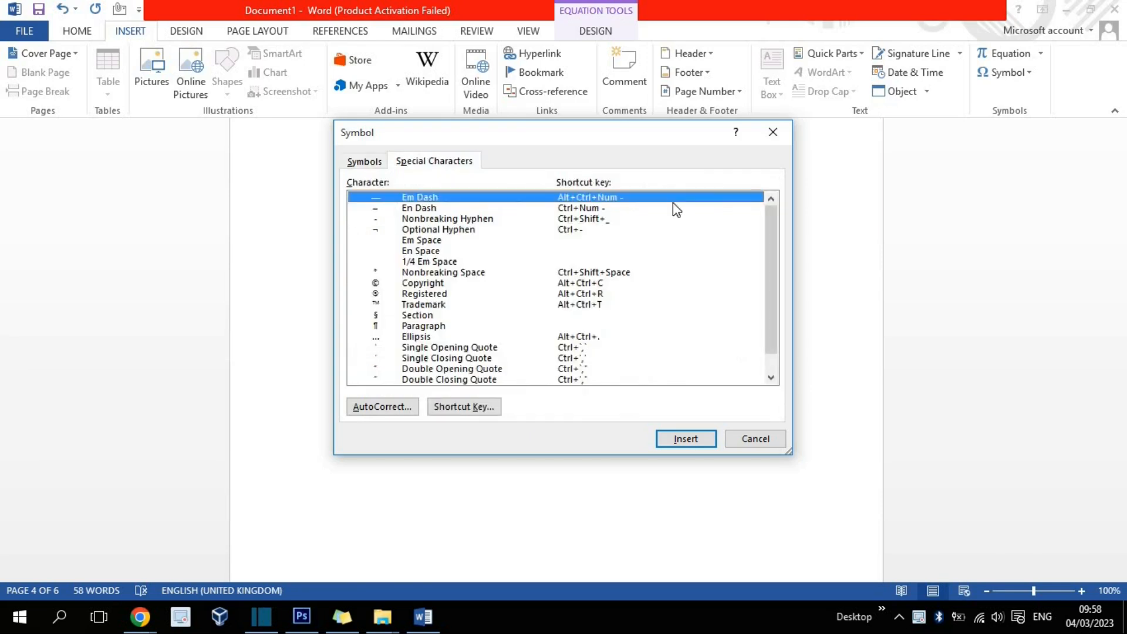
left_click_drag(774, 234, 736, 349)
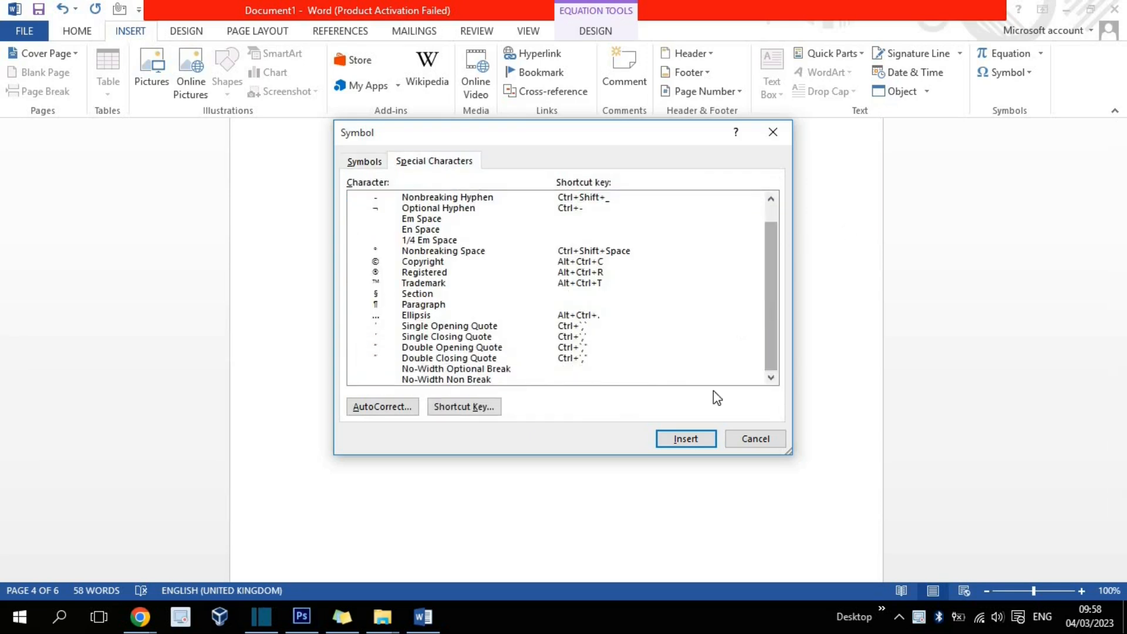
left_click(423, 264)
left_click(681, 437)
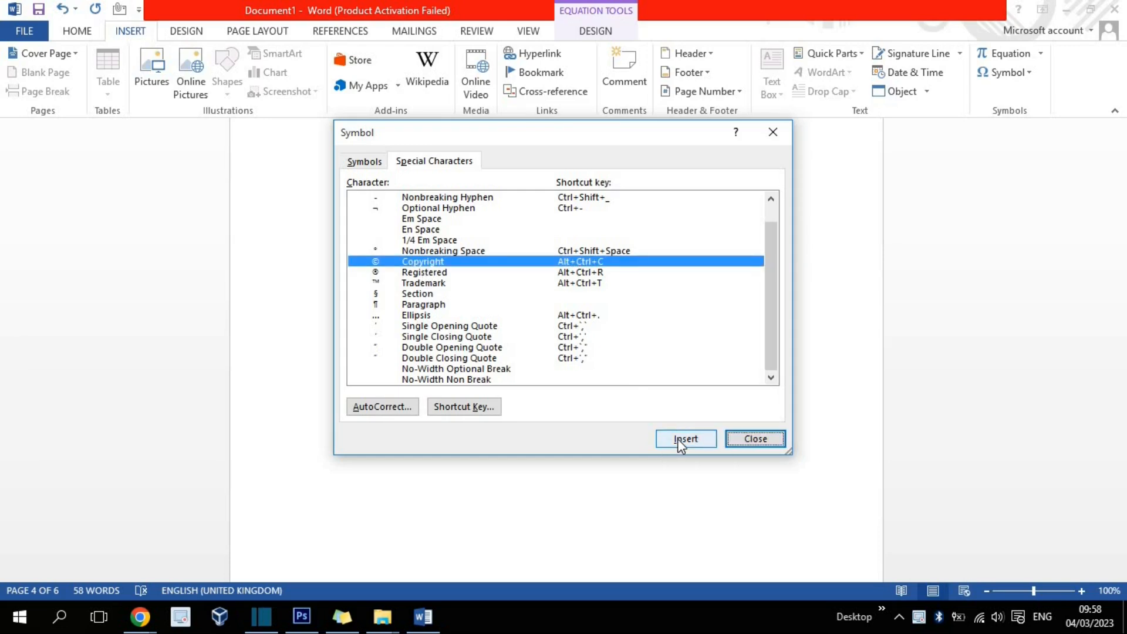
left_click(772, 439)
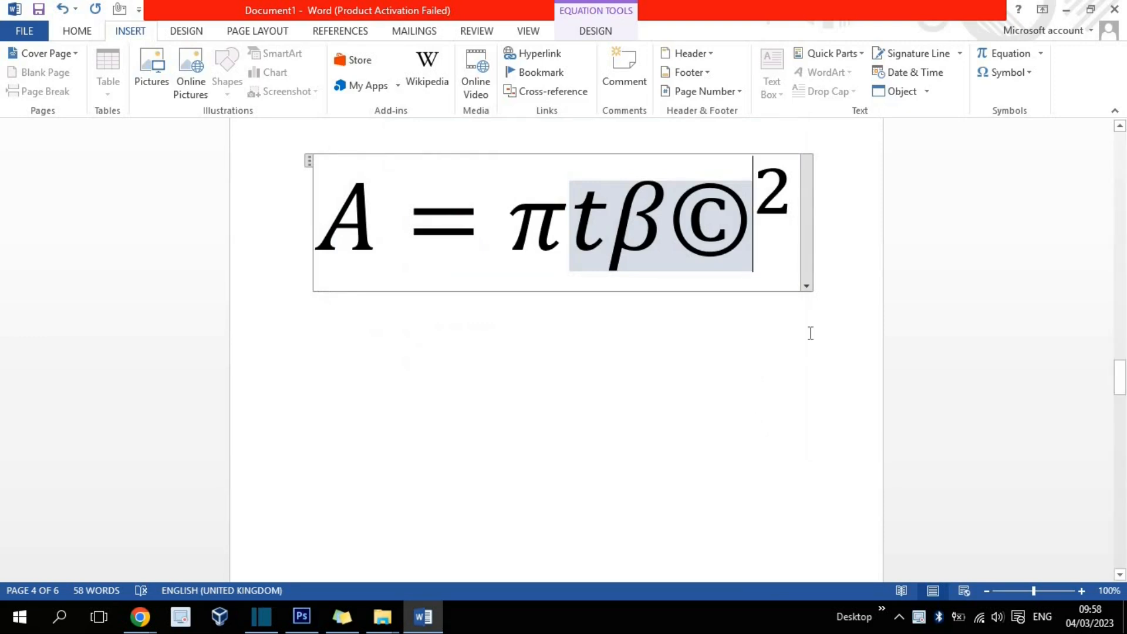